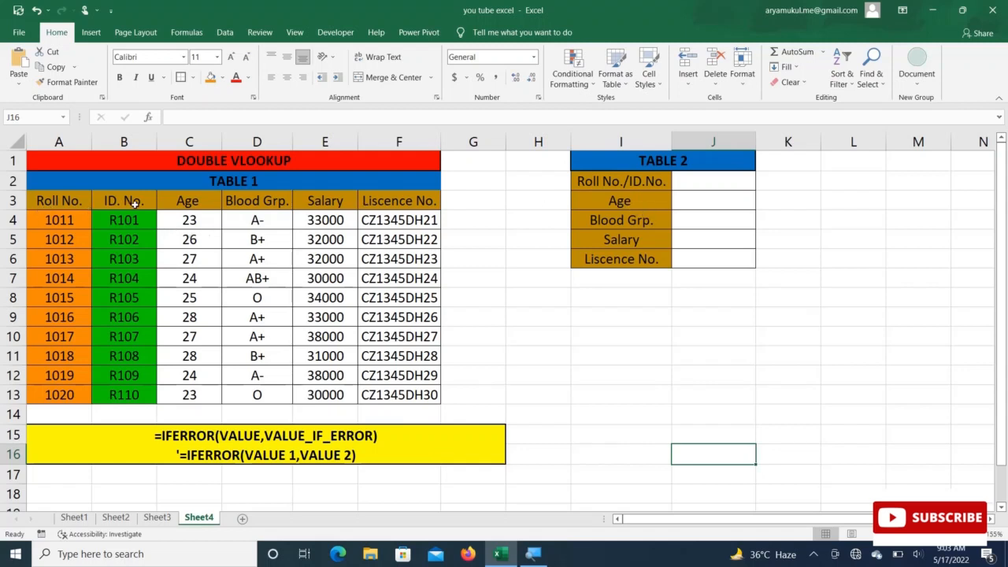
Step: Remove a stray plus sign accidentally typed into cell D17
left_click(719, 182)
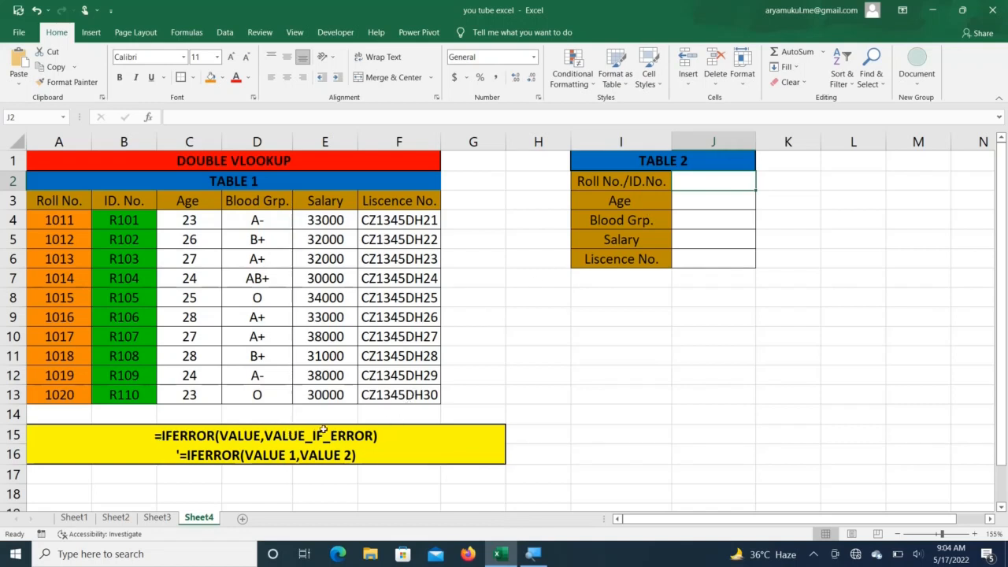
left_click(266, 474)
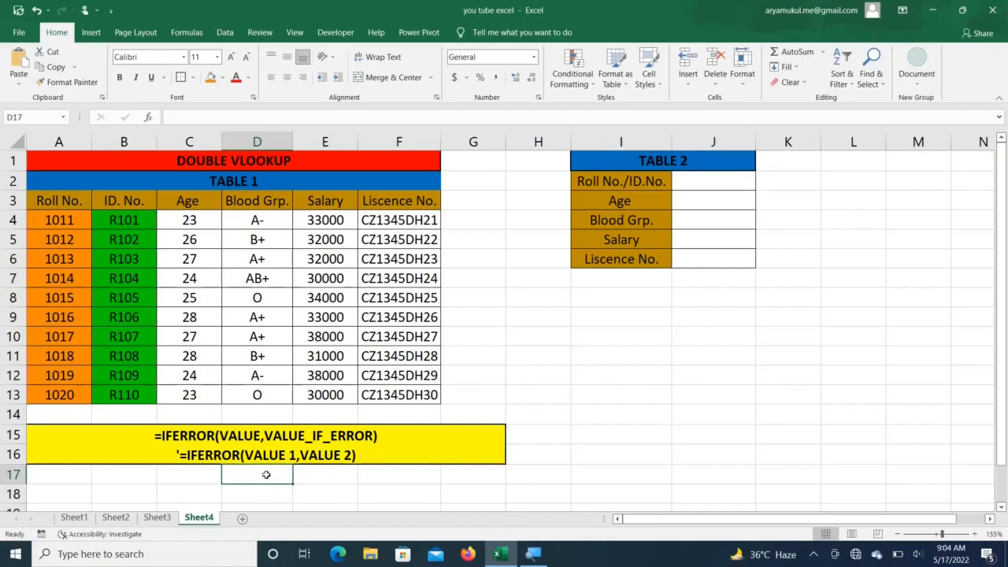
type("+")
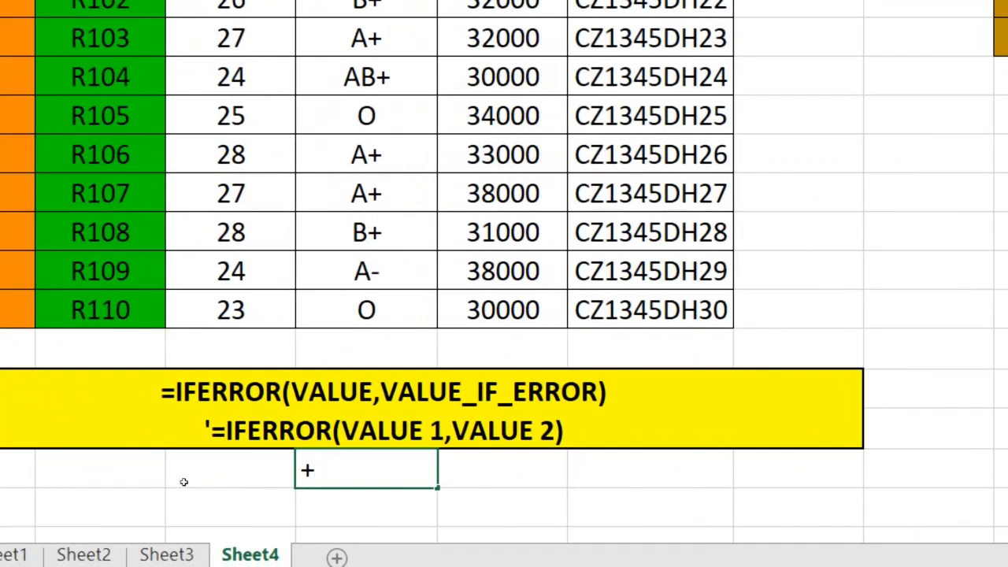
key("BackSpace")
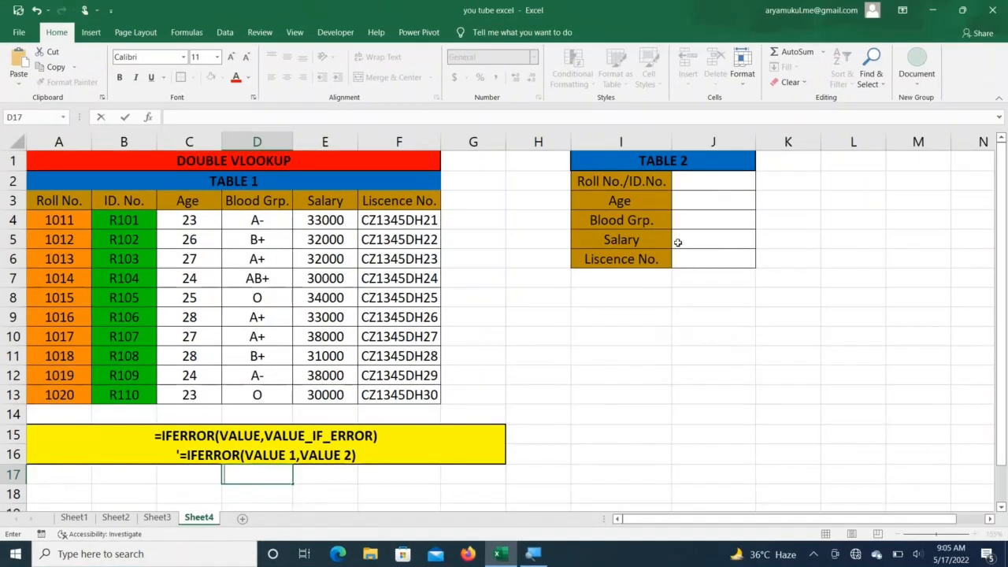
Step: Enter Roll No. 1012 in J2 as the lookup value
left_click(709, 179)
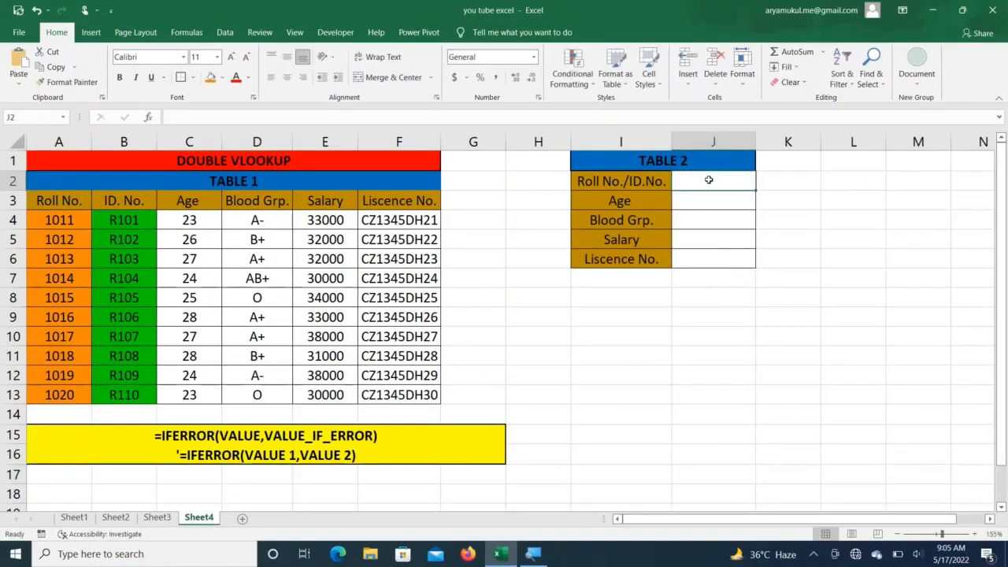
type("10")
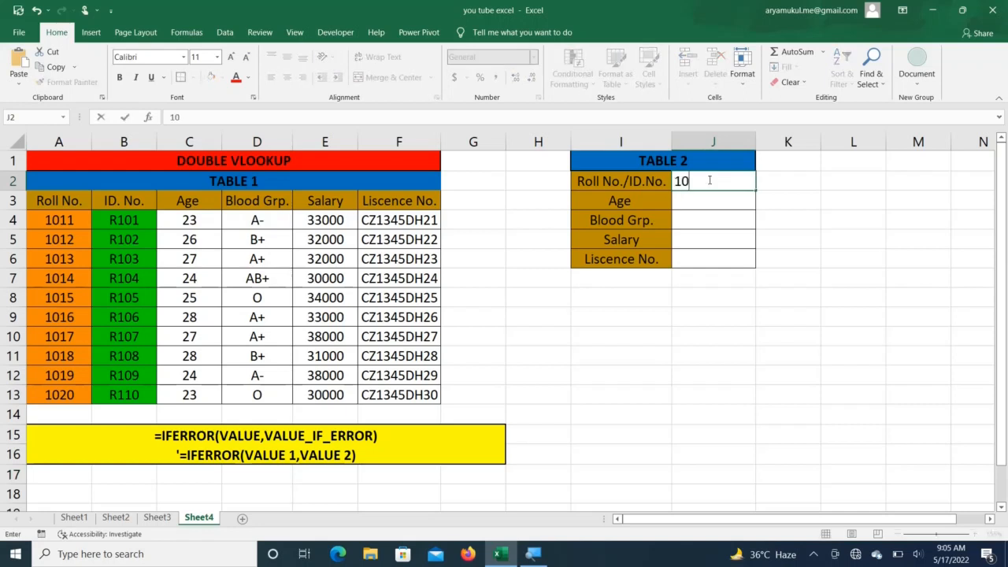
type("12")
key("Return")
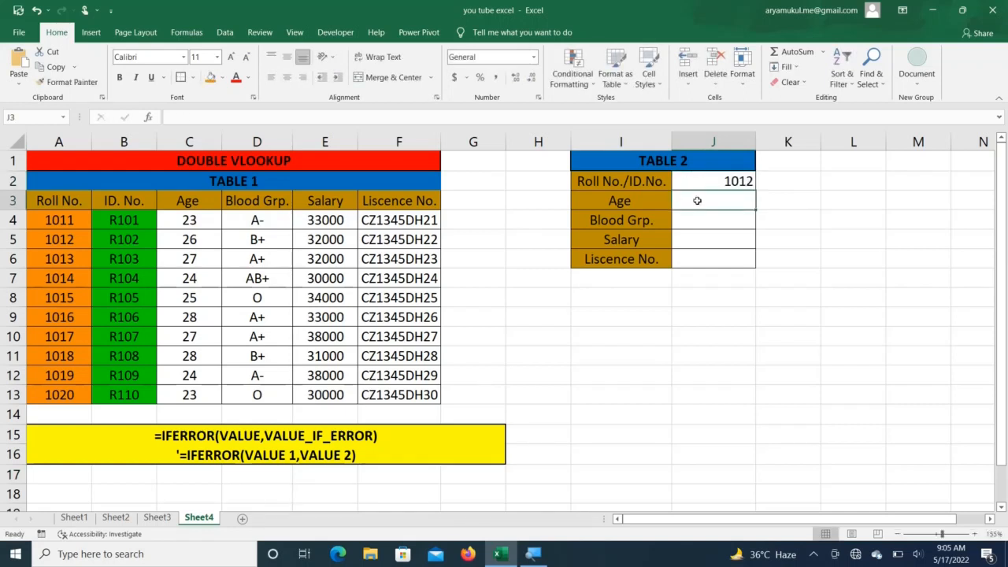
Step: Start J3's Age formula as =IFERROR(VLOOKUP( with J2 as the lookup value
type("=")
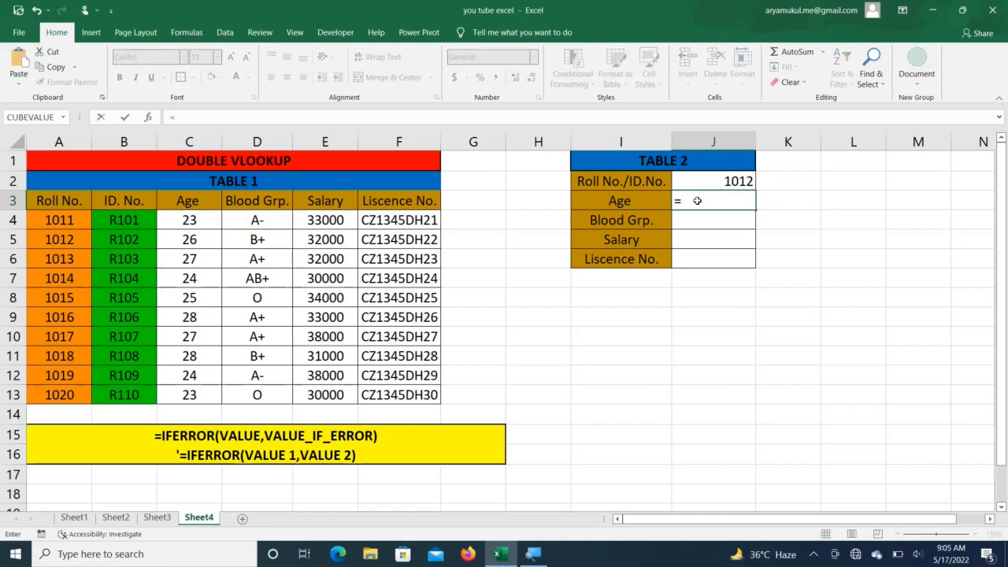
type("IFE")
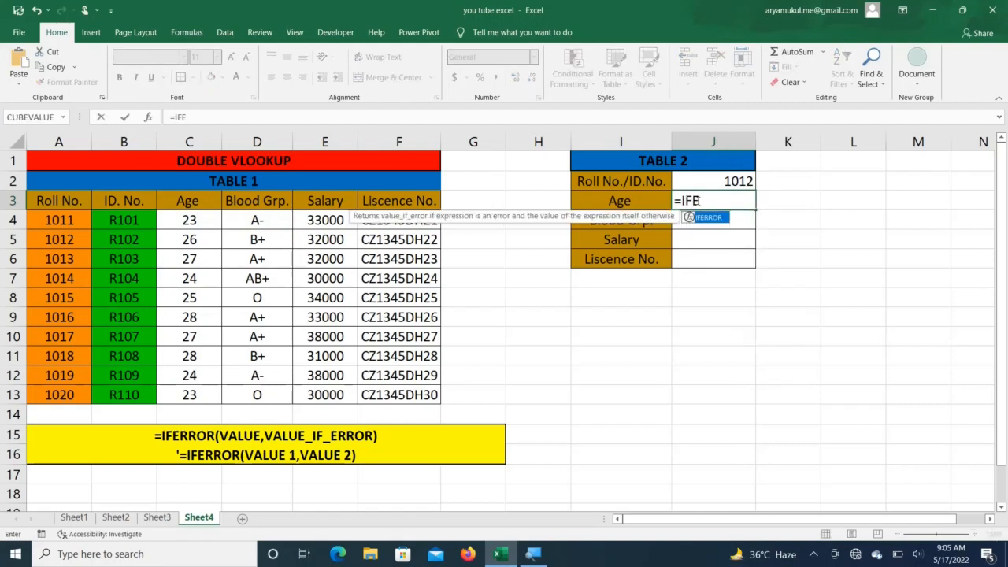
key("Tab")
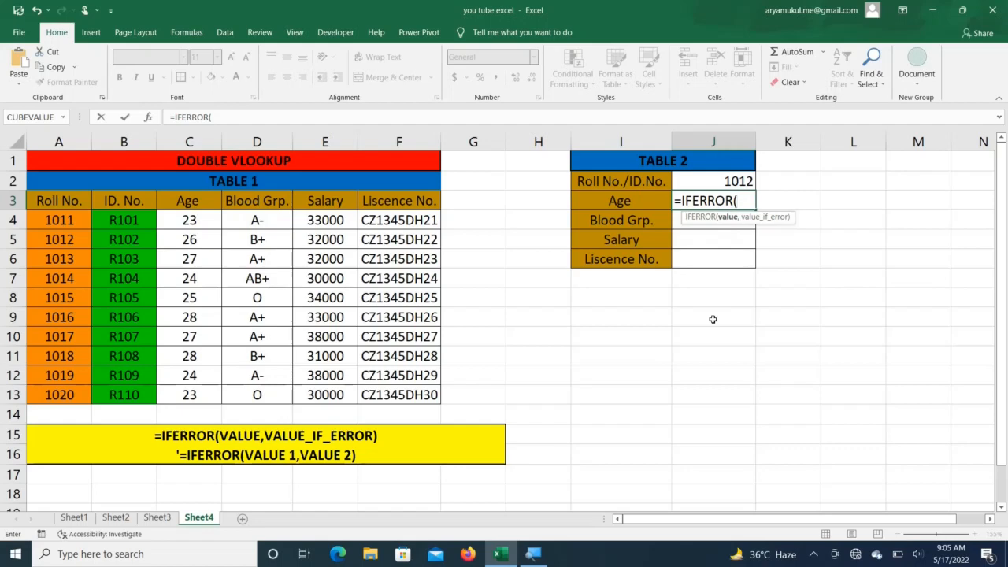
type("VLOO")
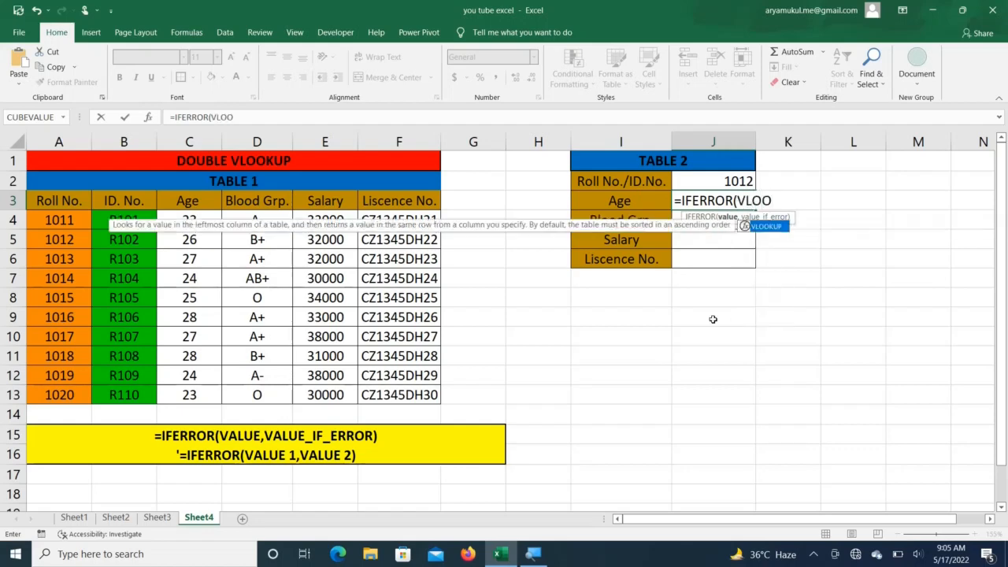
key("Tab")
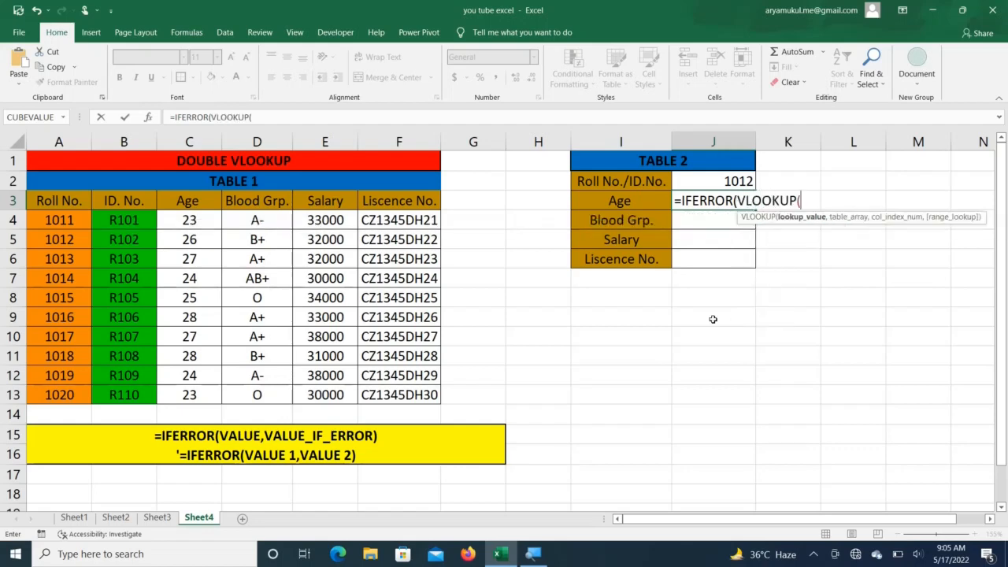
left_click(733, 181)
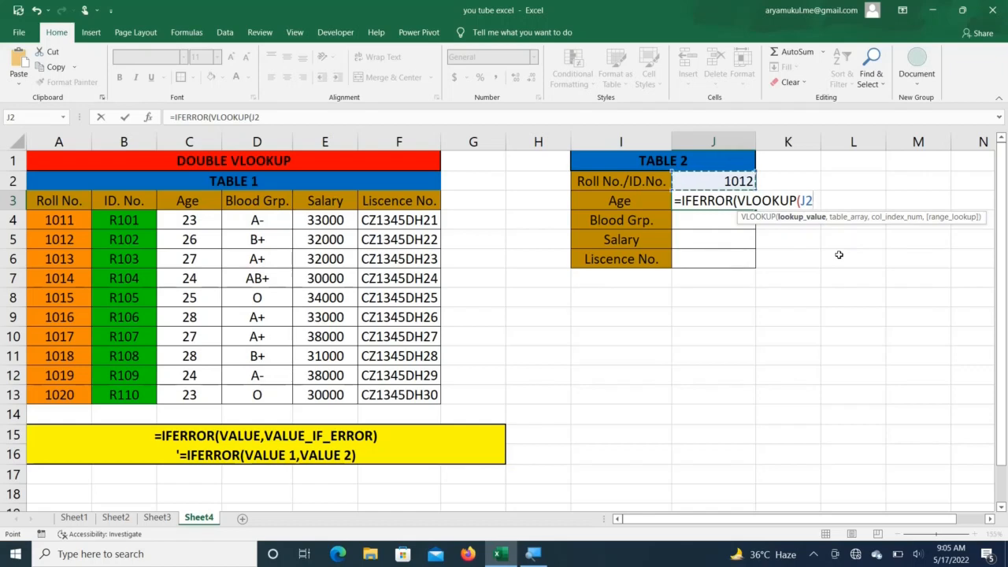
Step: Lock the lookup value as $J$2 and set the table range to absolute $A$3:$F$13
key("F4")
type(",")
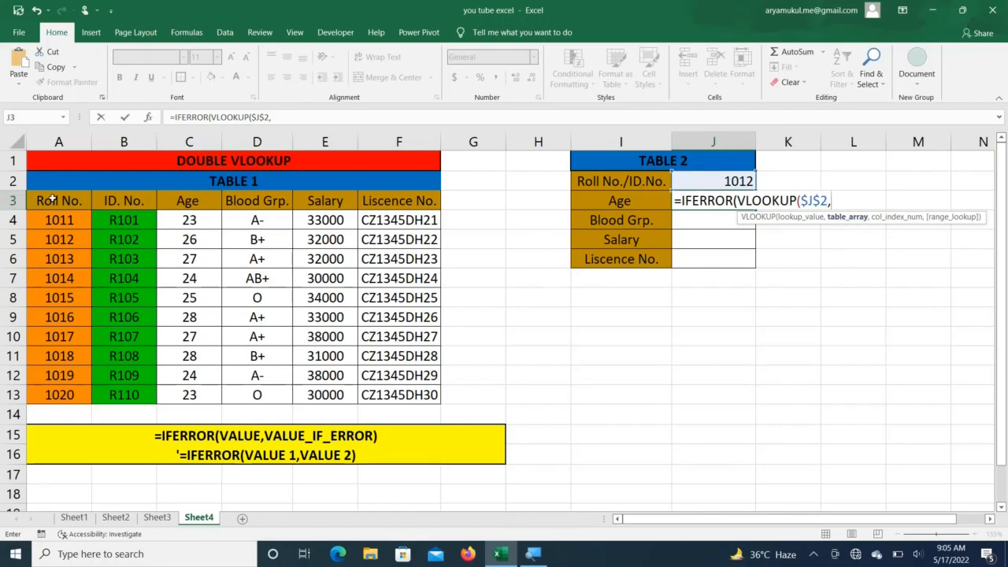
left_click_drag(51, 201, 386, 389)
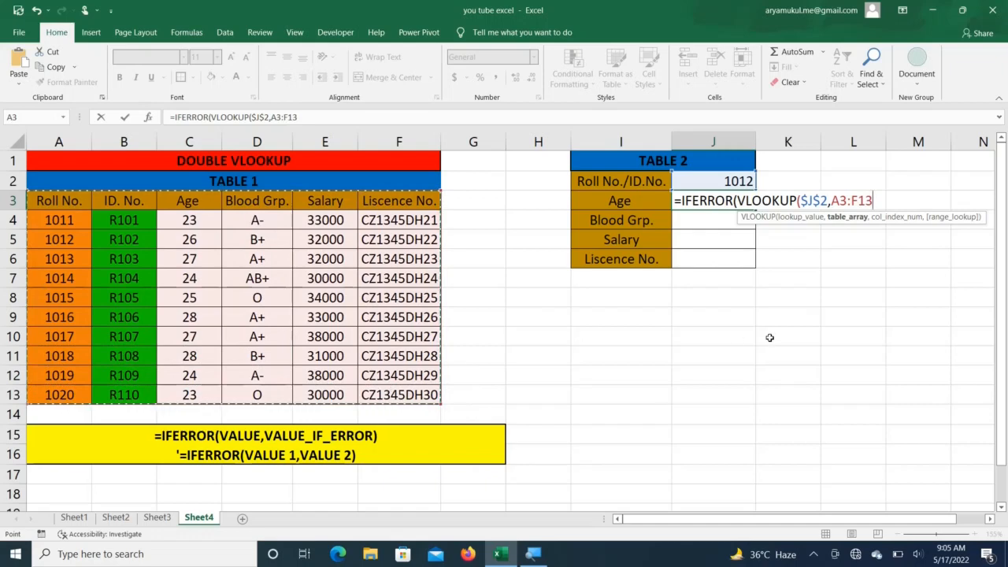
key("F4")
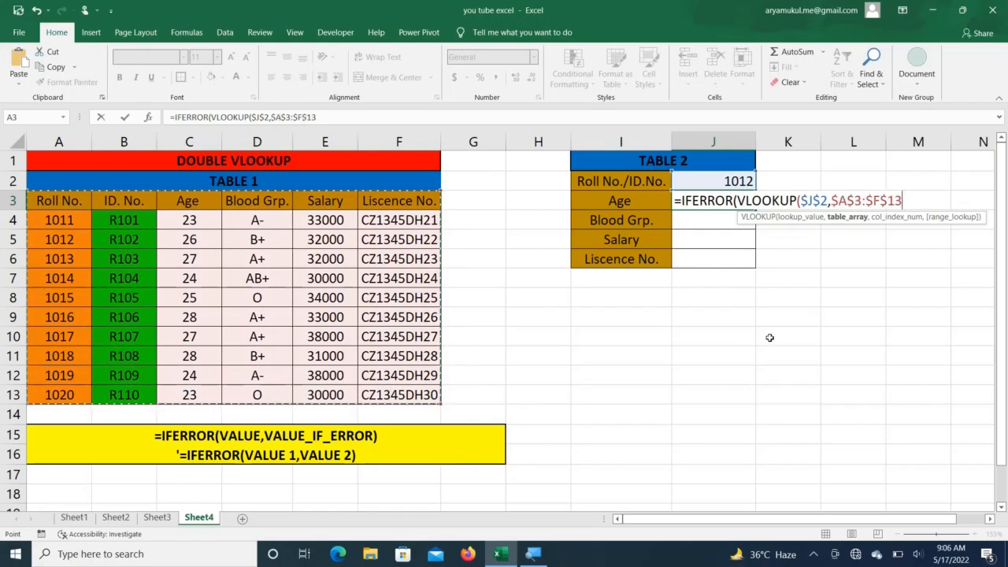
type(",")
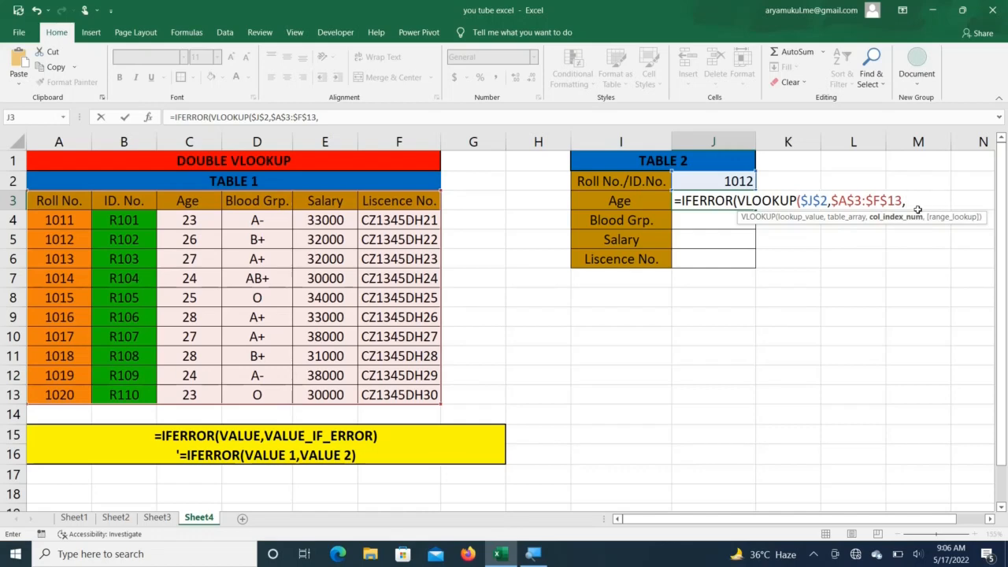
Step: Use ROW() as the column index, checking its value with F9, and close with exact match 0
type("ROW")
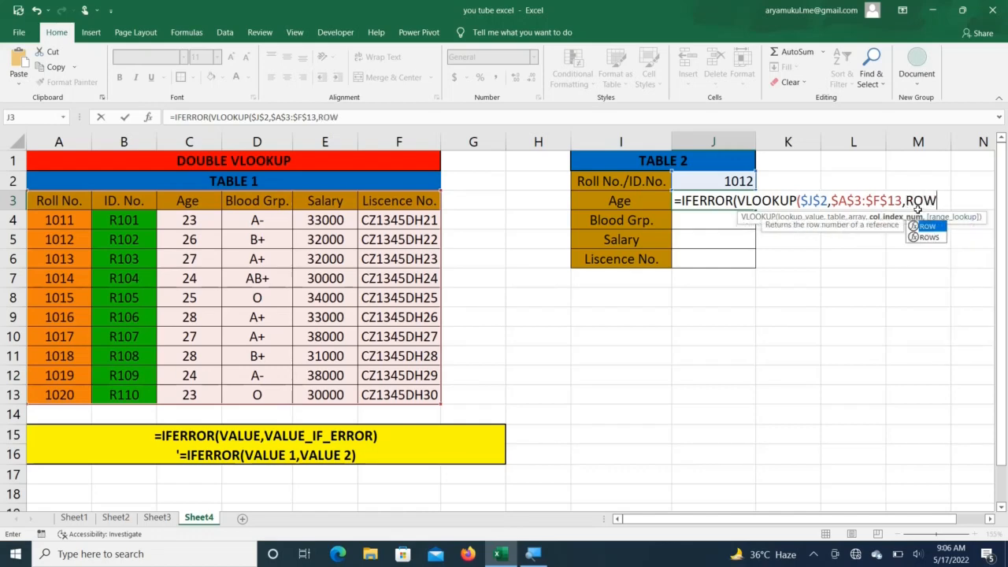
type("()")
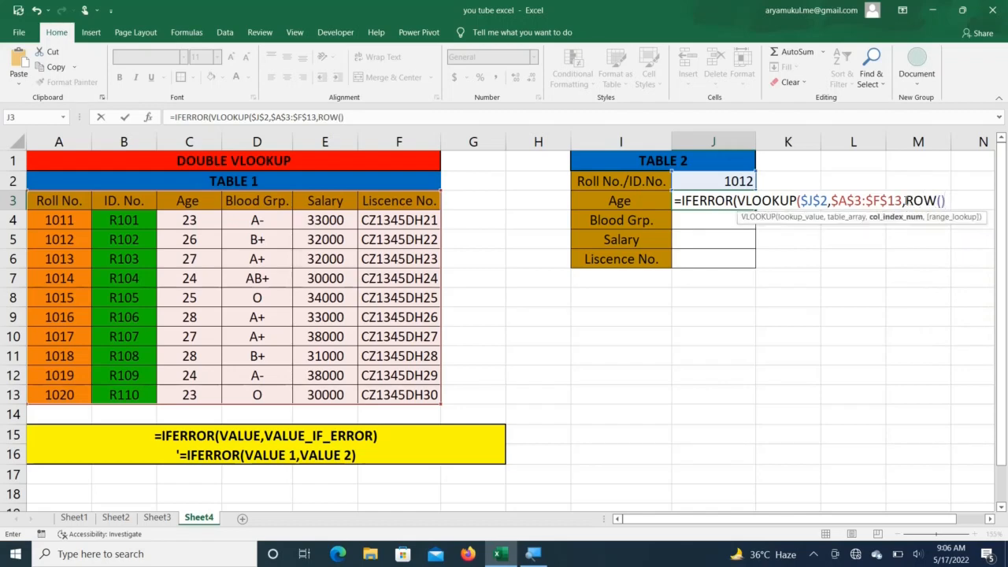
left_click_drag(906, 201, 942, 203)
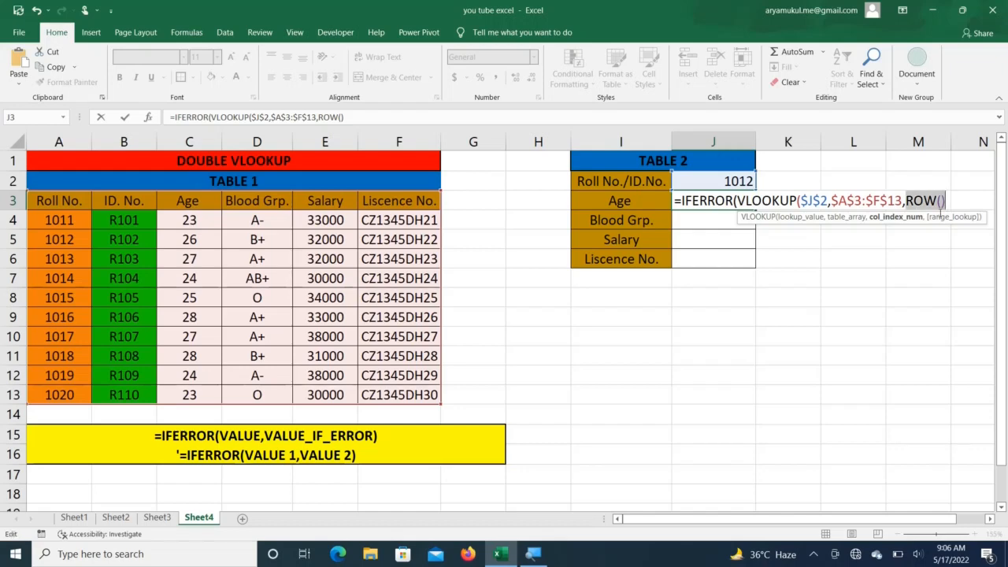
key("F9")
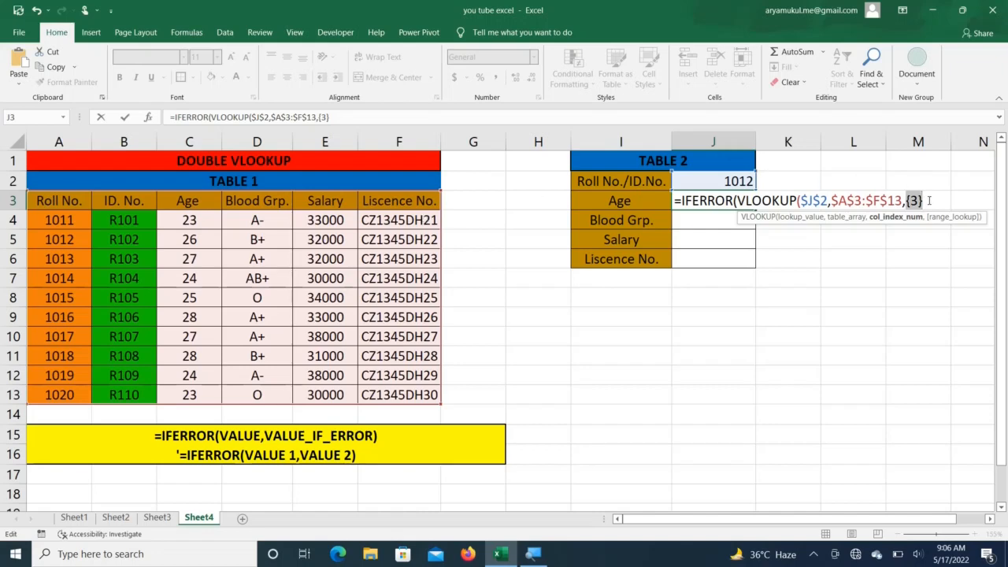
key("ctrl+z")
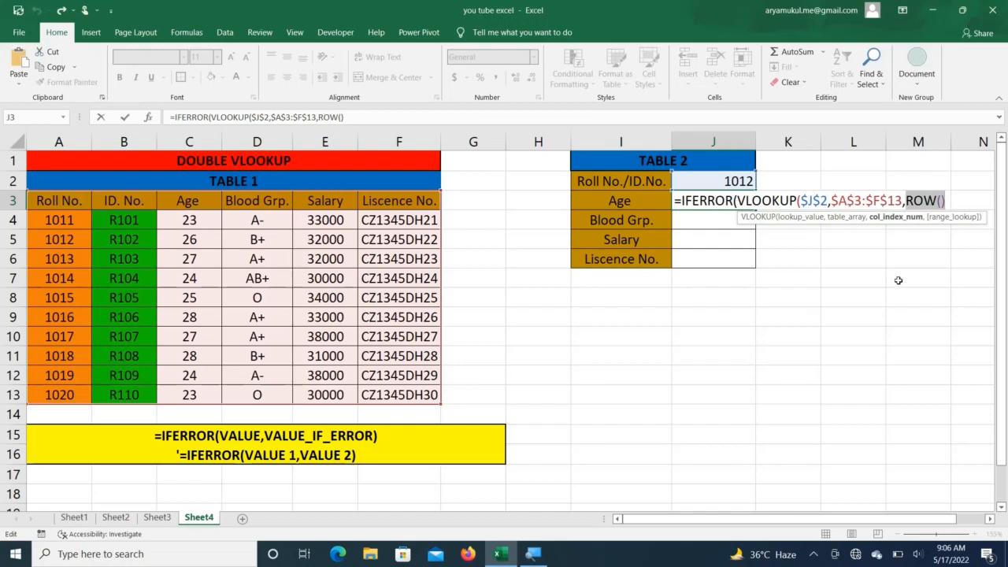
key("Right")
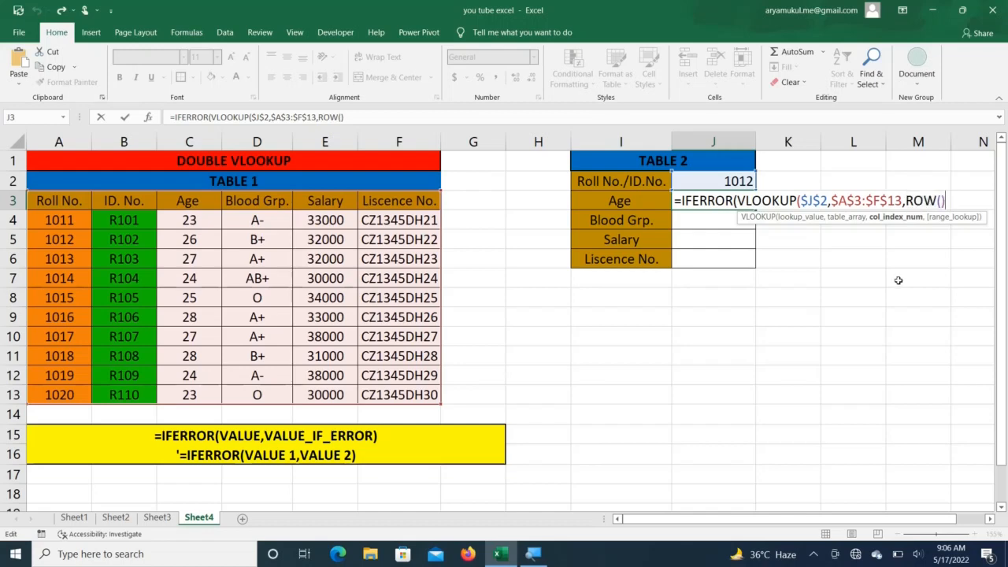
type(",")
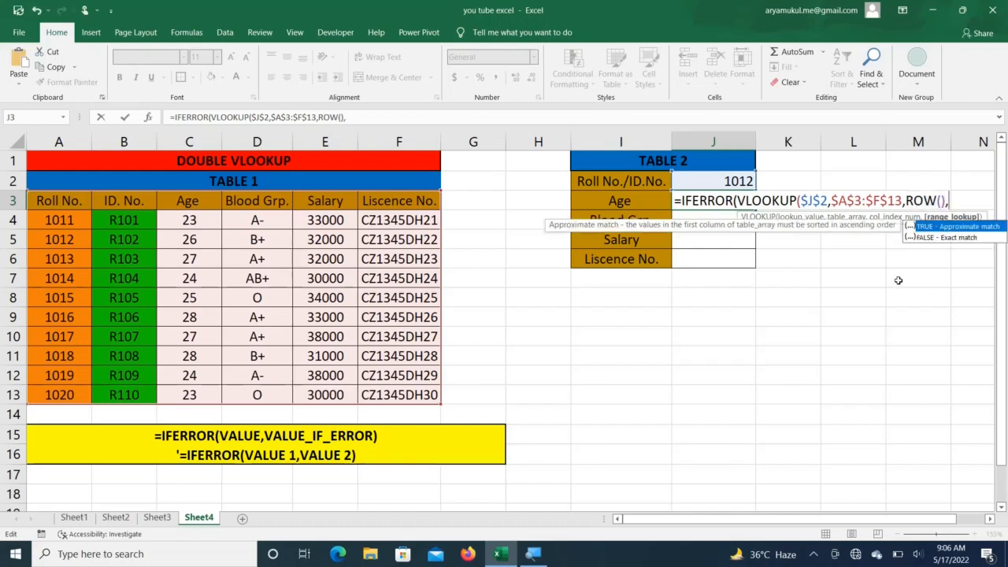
type("0)")
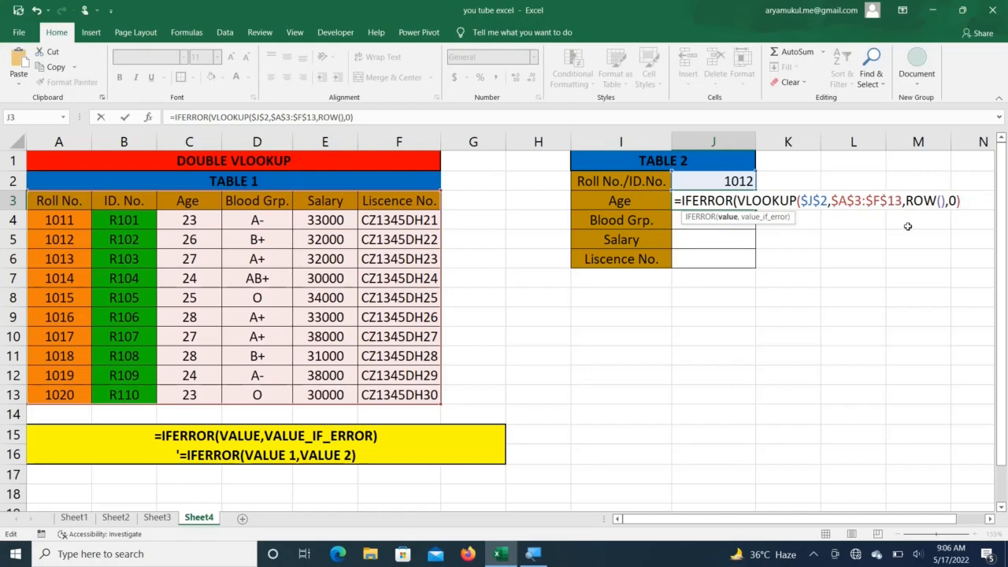
Step: Add a fallback VLOOKUP of $J$2 in $B$3:$F$13, beginning ROW() as its column index
type(",")
type("VLO")
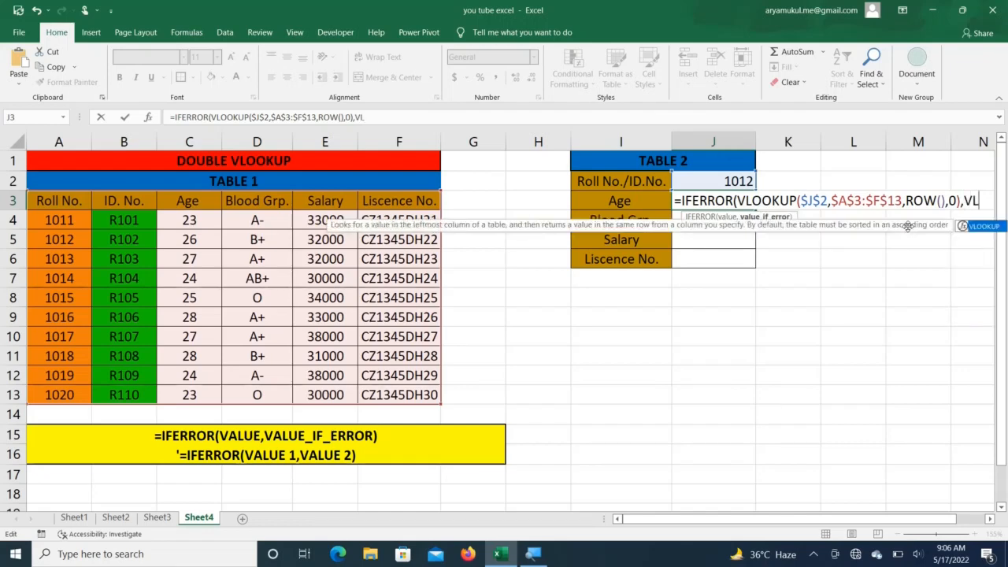
key("Tab")
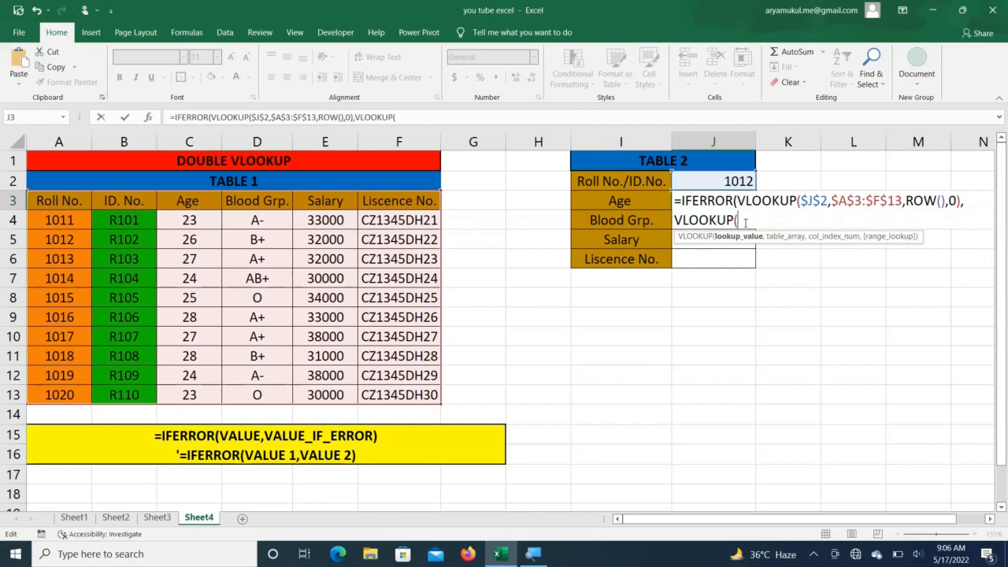
left_click(715, 180)
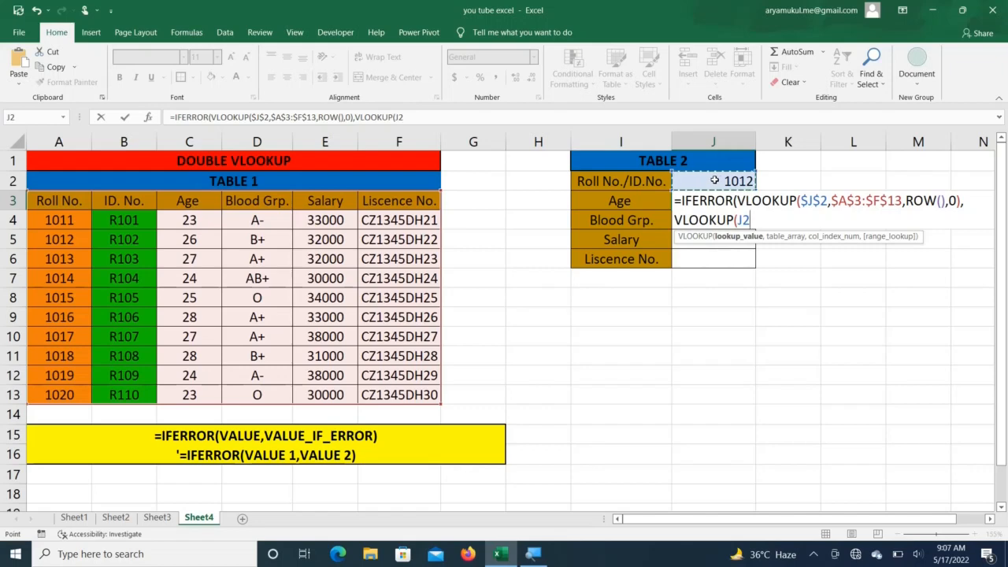
key("F4")
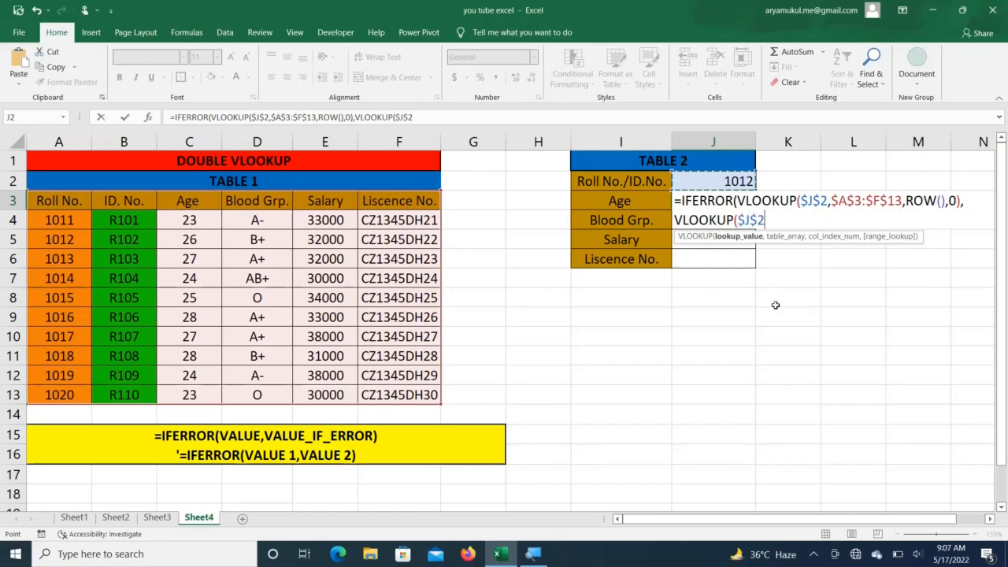
type(",")
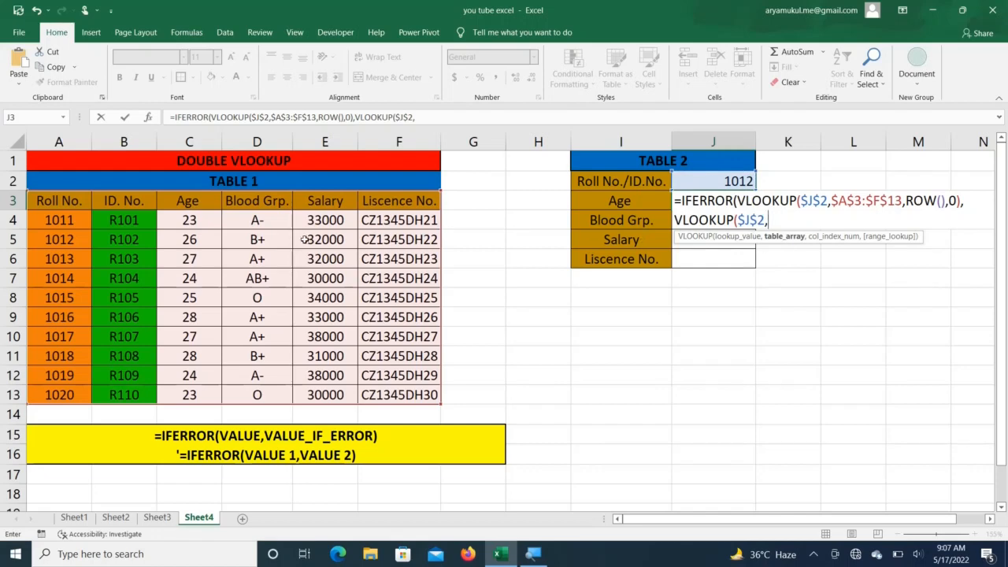
left_click(119, 201)
left_click_drag(156, 230, 404, 391)
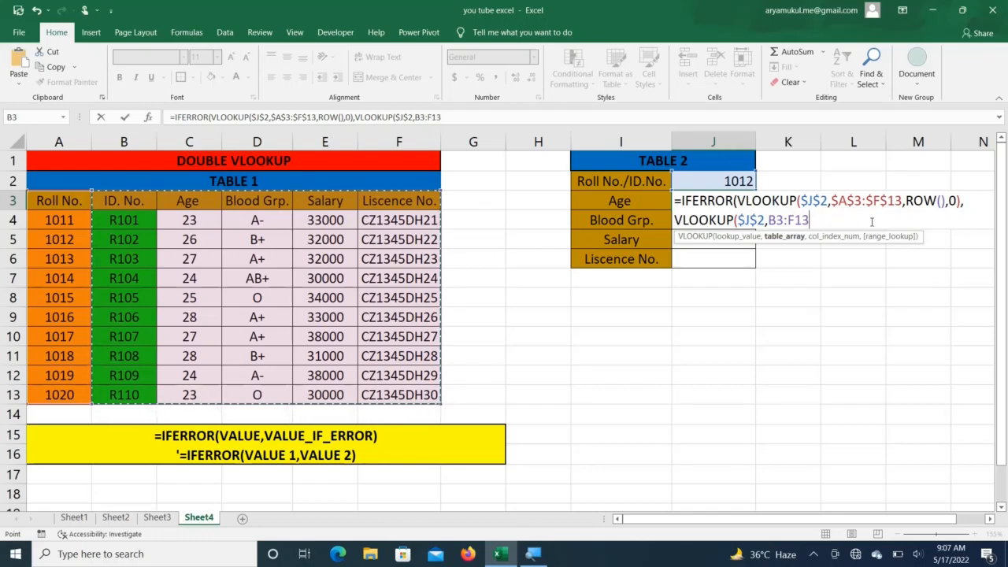
key("F4")
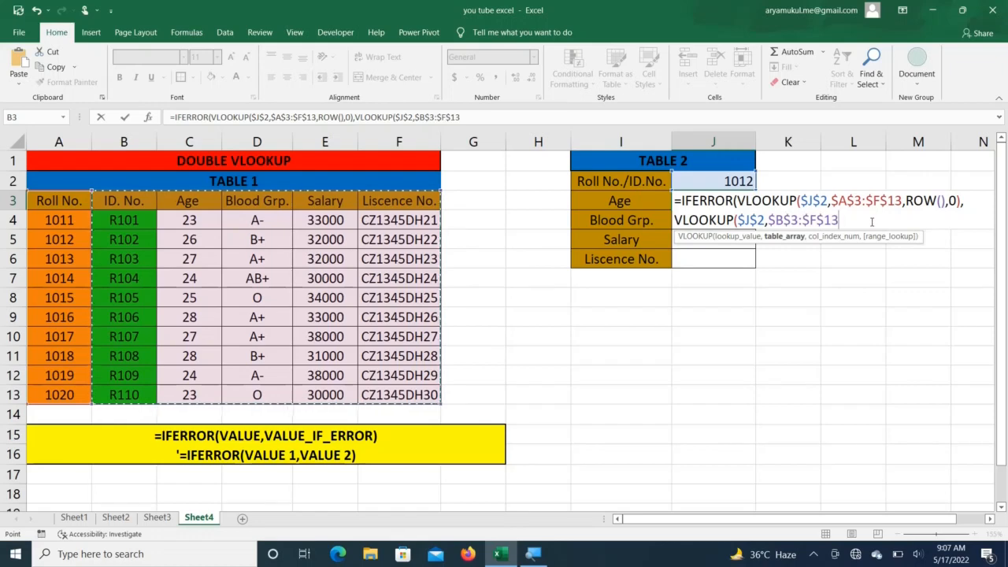
type(",")
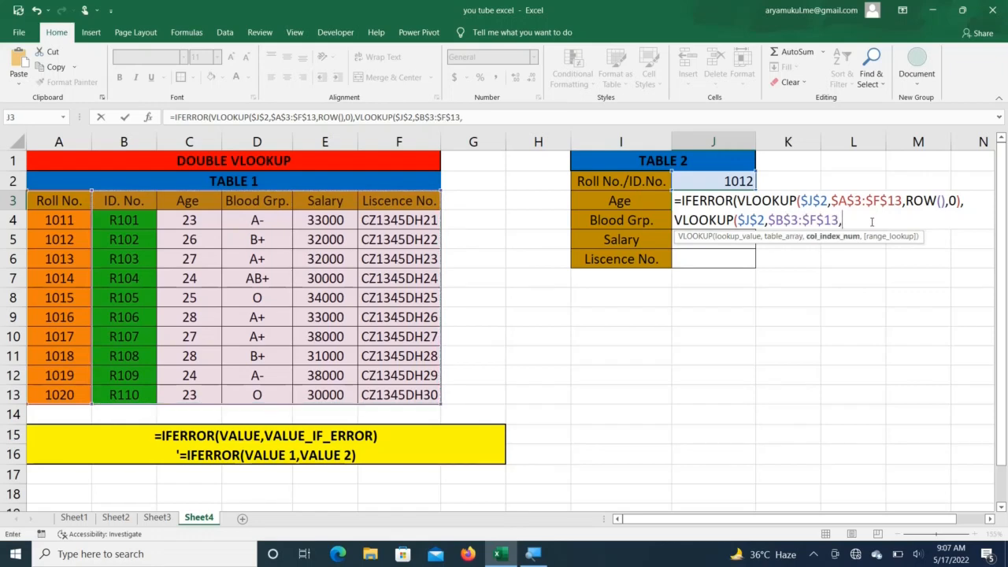
type("ROW(")
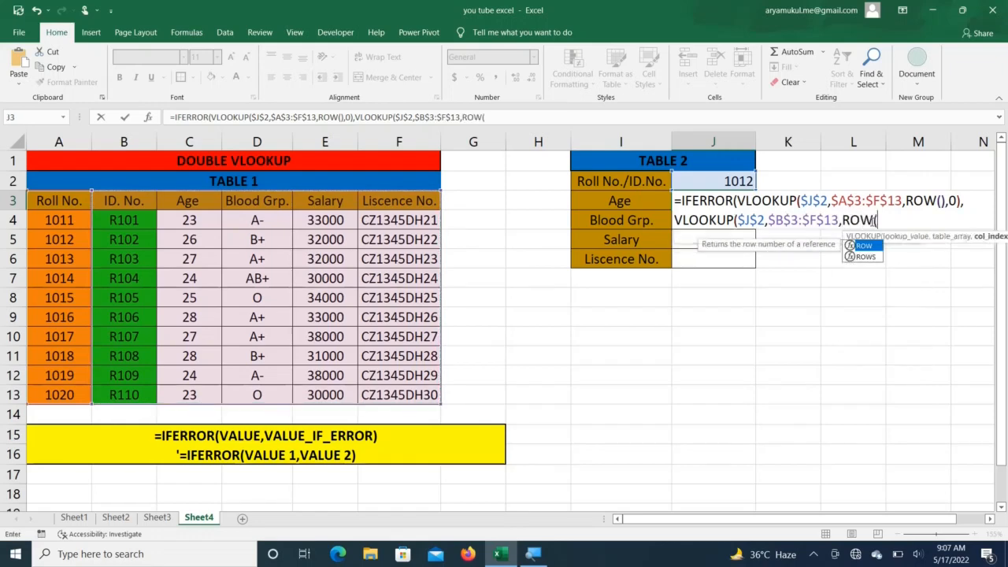
type(")")
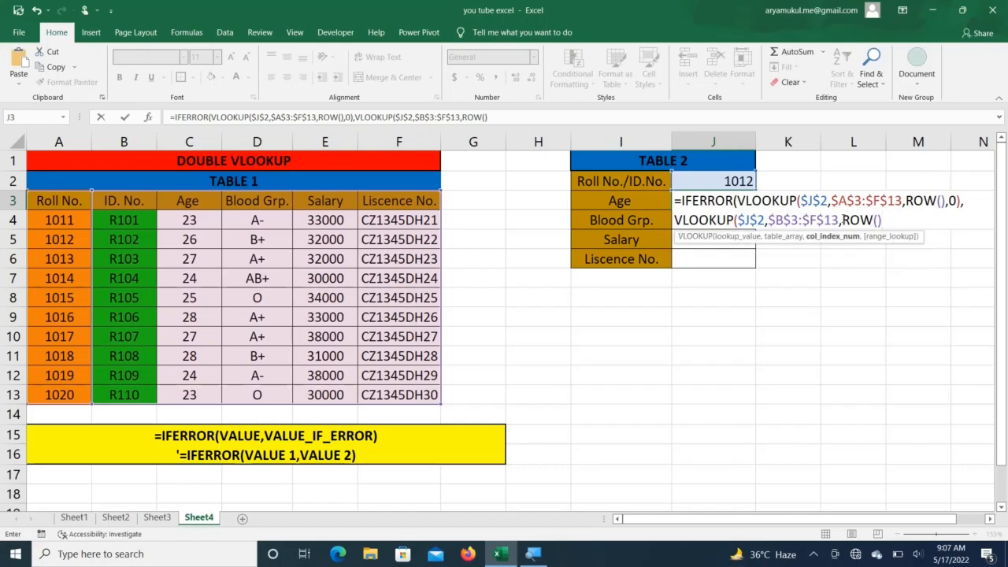
Step: Verify ROW() returns 3, then change the fallback column index to ROW()-1
left_click_drag(843, 221, 883, 221)
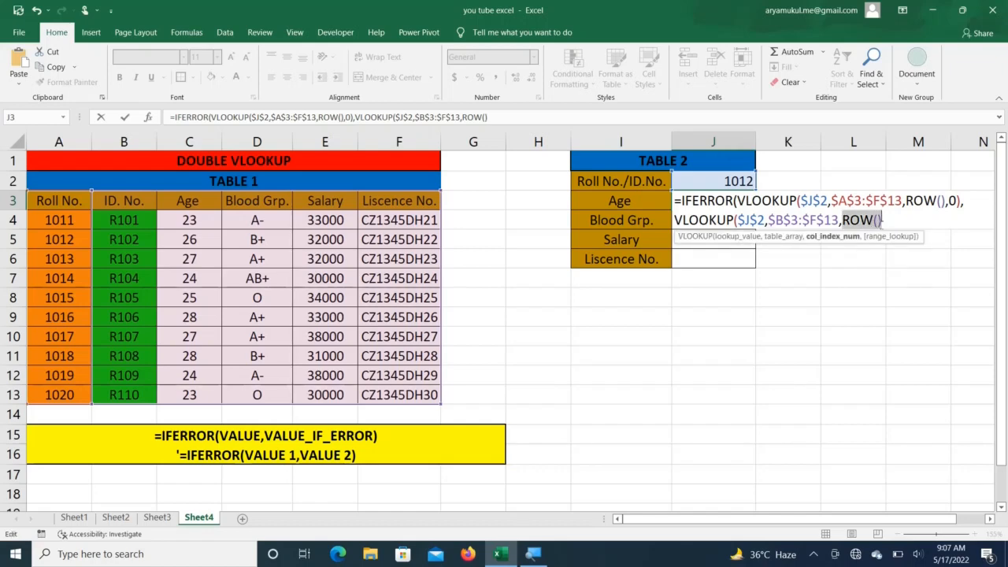
key("F9")
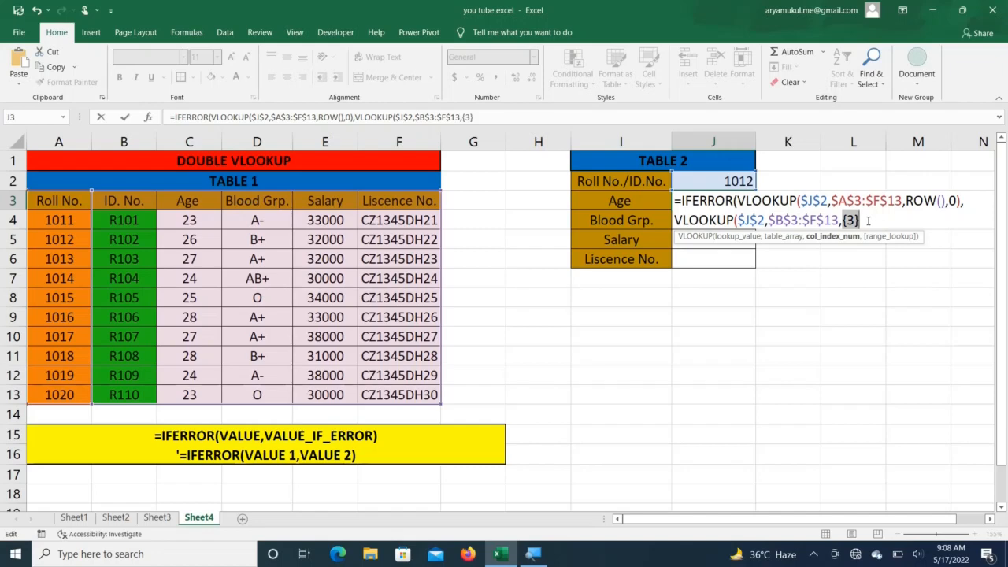
key("ctrl+z")
key("Right")
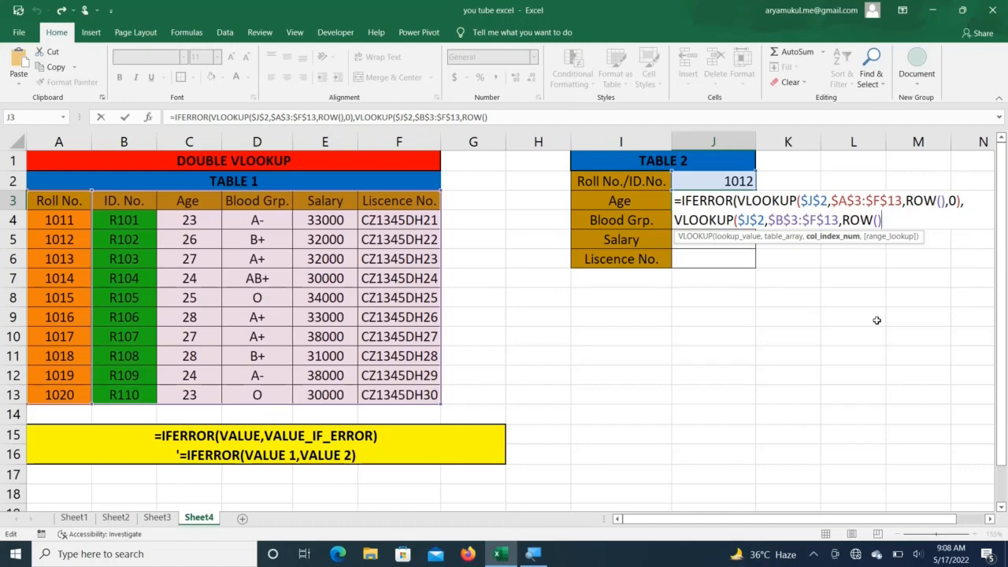
type("-1")
Step: Confirm ROW()-1 returns 2, then close the fallback with exact match 0 and close IFERROR
left_click_drag(841, 221, 893, 223)
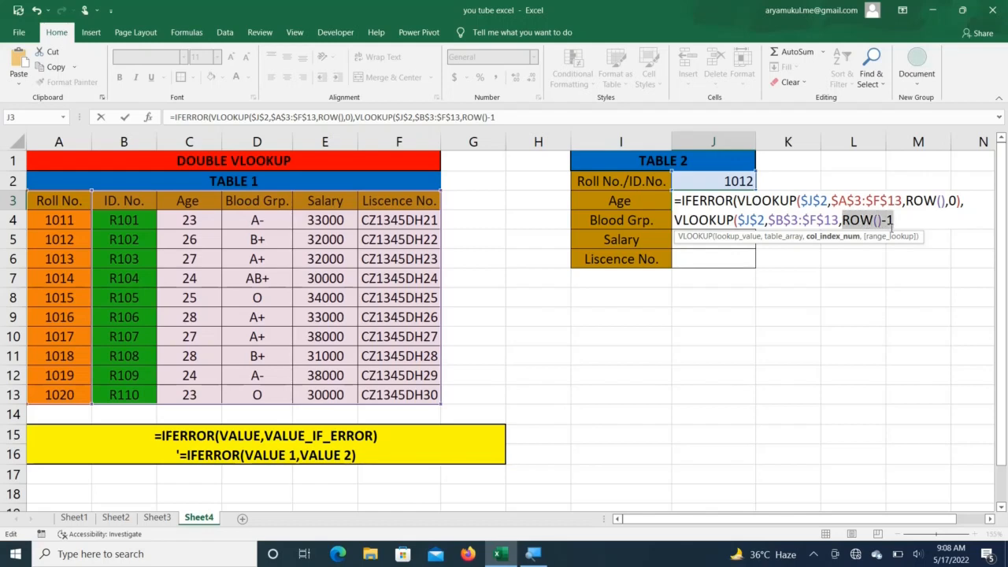
key("F9")
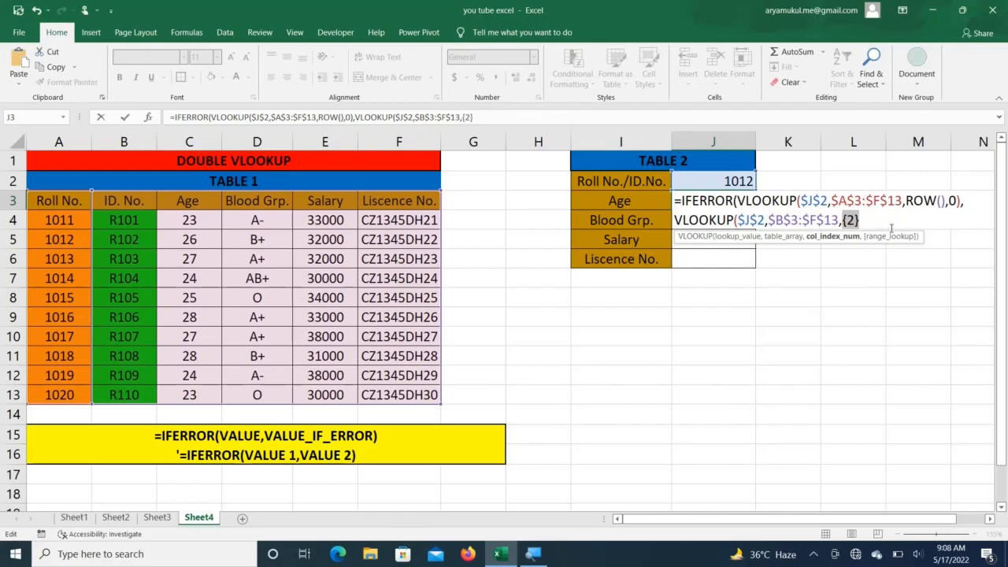
key("ctrl+z")
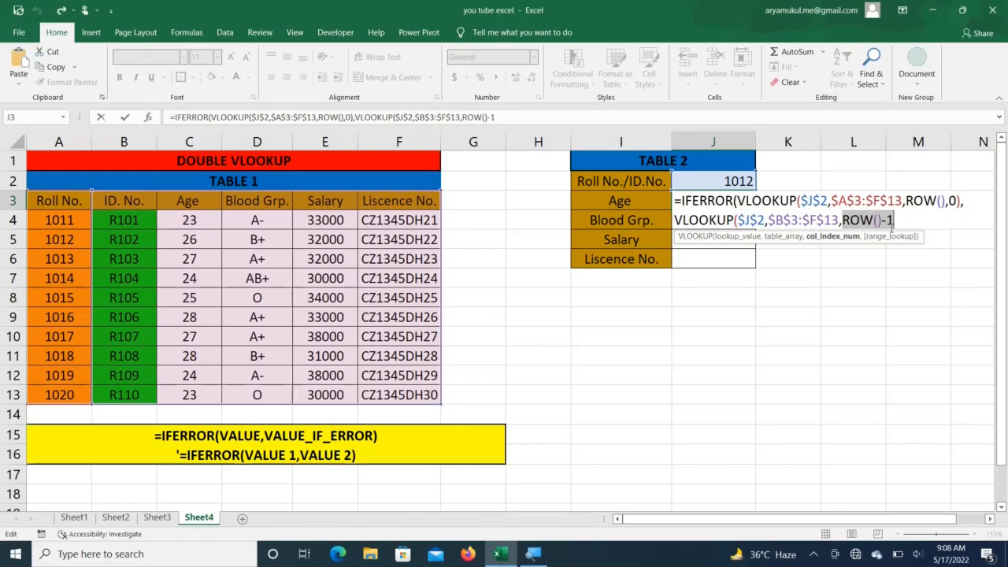
left_click(893, 223)
type(",0")
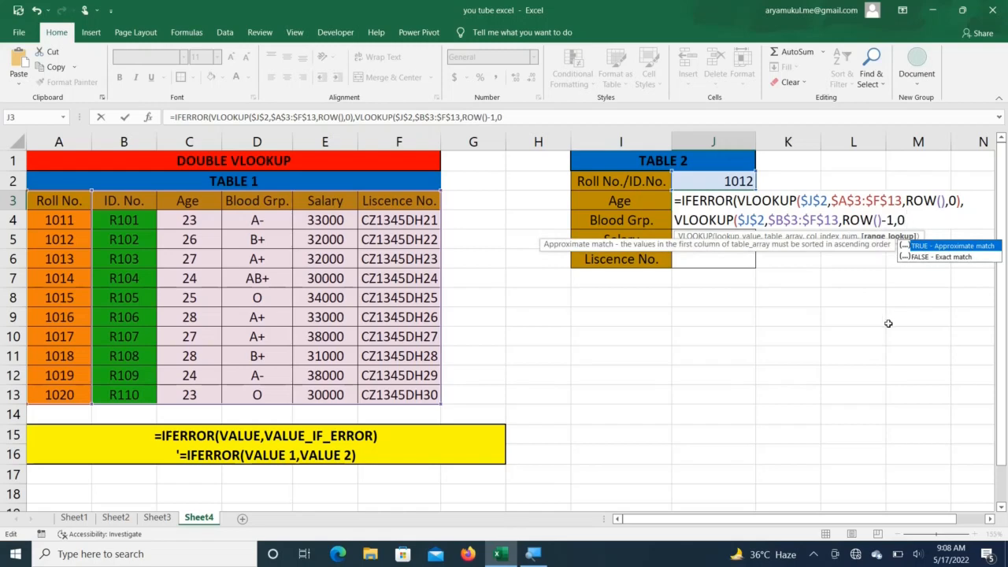
type(")")
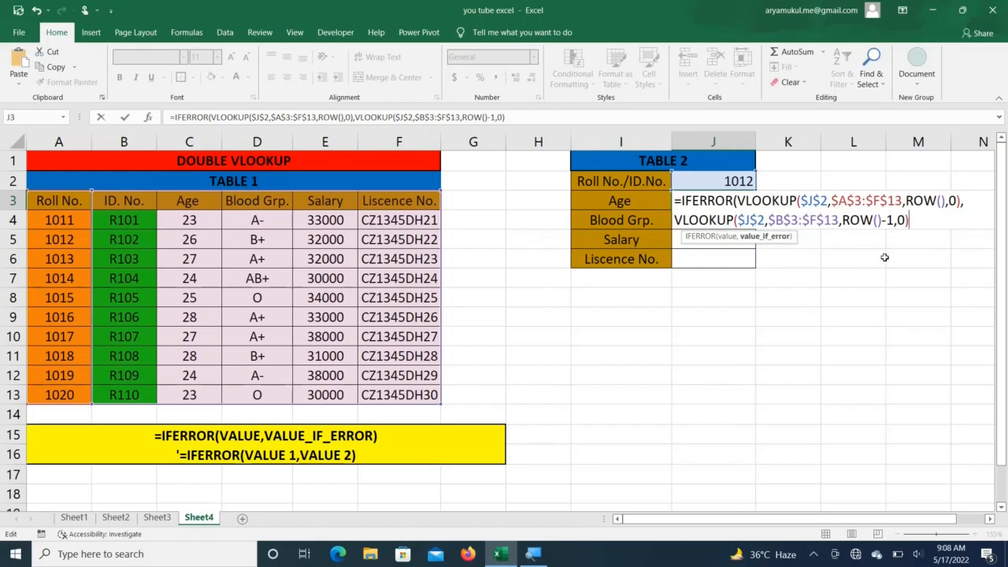
type(")")
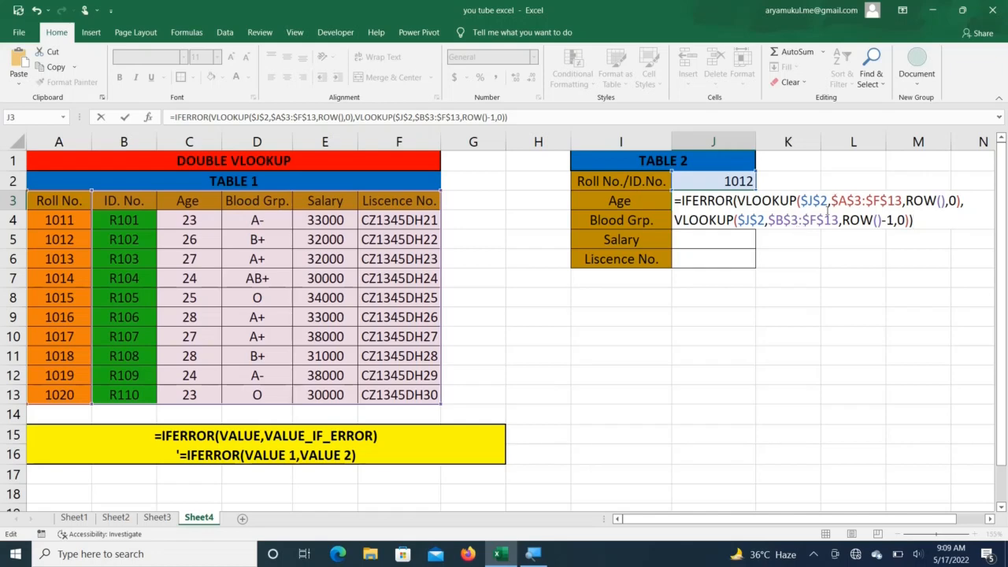
Step: Commit J3's formula and fill it down to J6, returning 26, B+, 32000 and CZ1345DH22
key("Return")
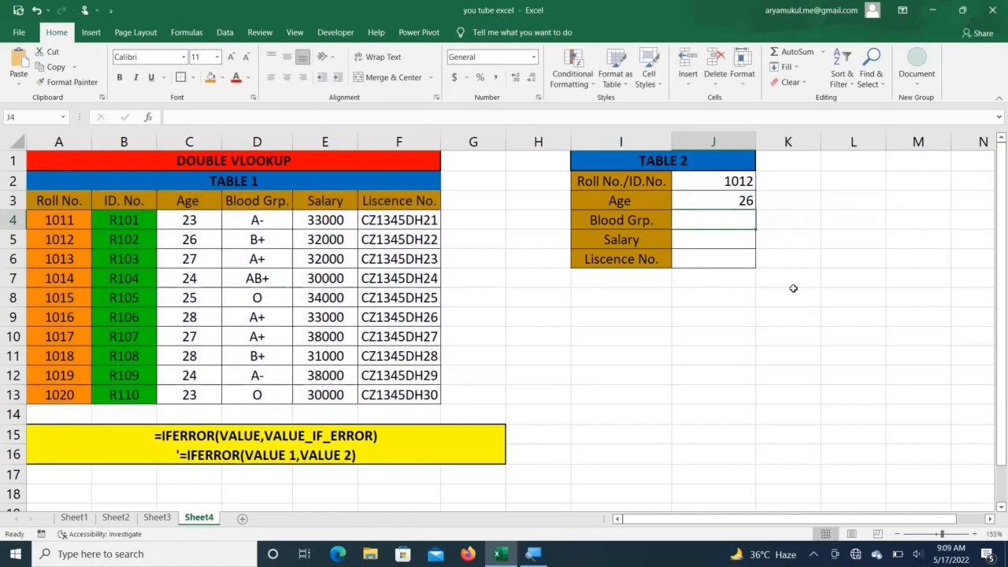
left_click(725, 204)
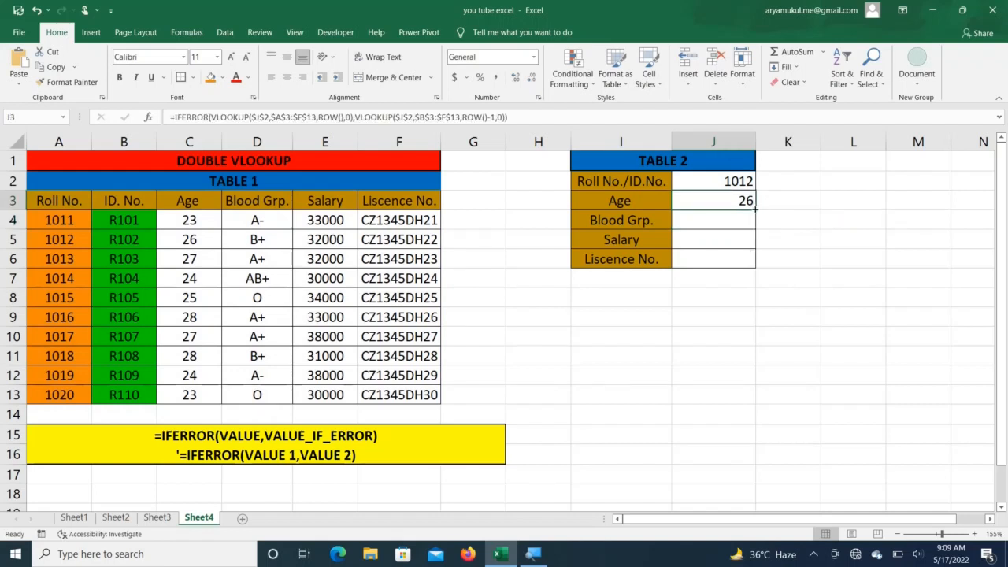
left_click_drag(754, 208, 758, 268)
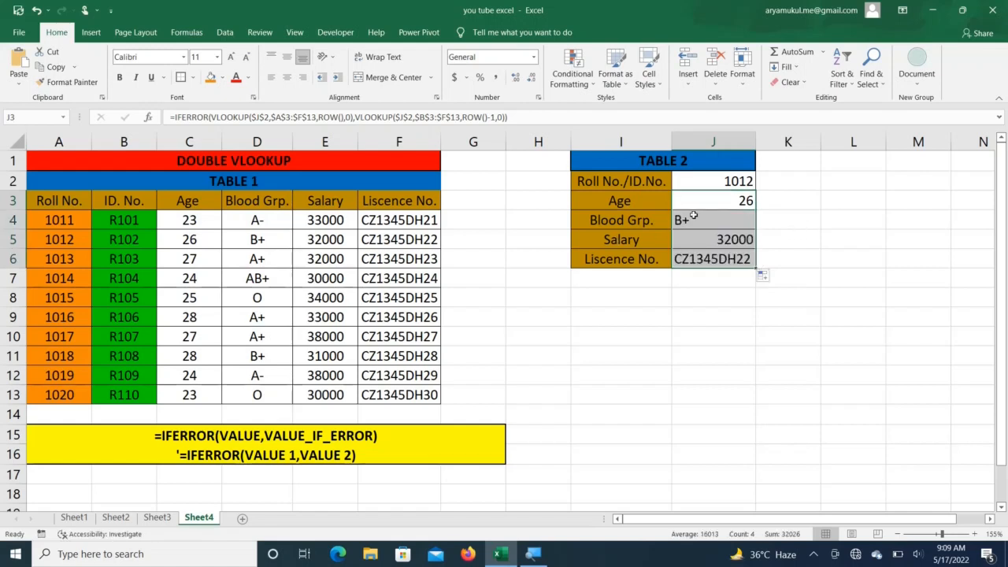
left_click(721, 181)
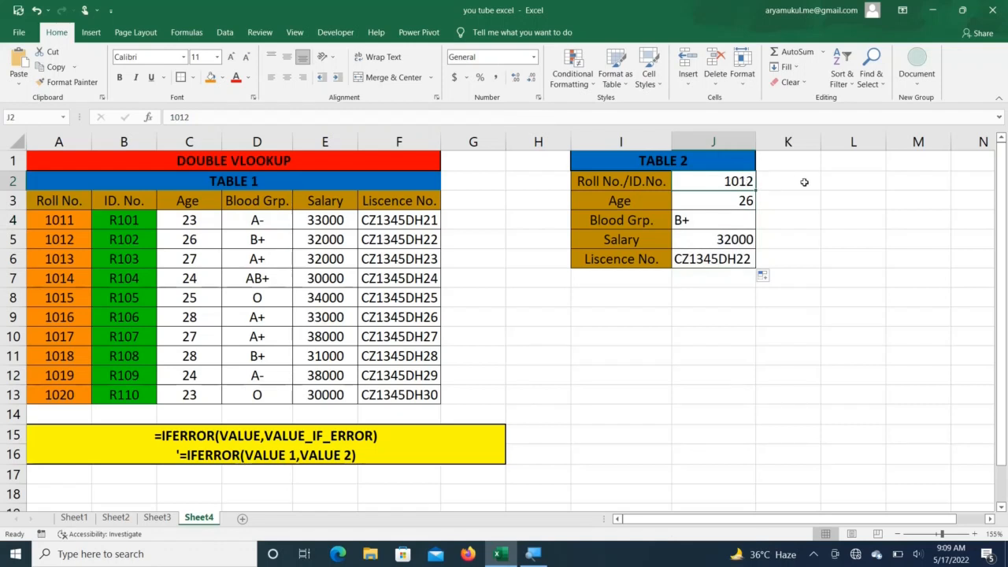
Step: Test the lookup with IDs R102 and R110, comparing results against row 13
type("R")
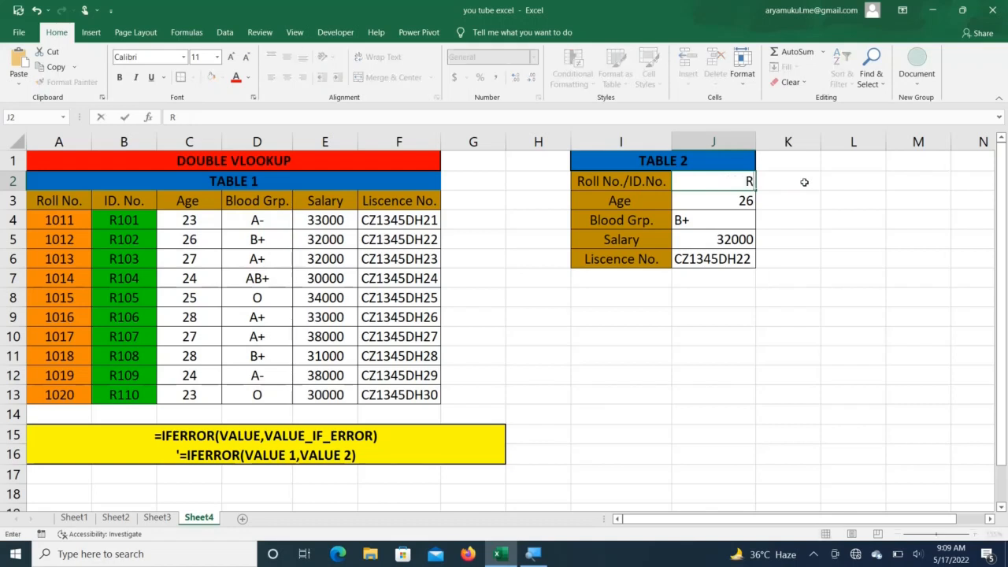
type("102")
key("Return")
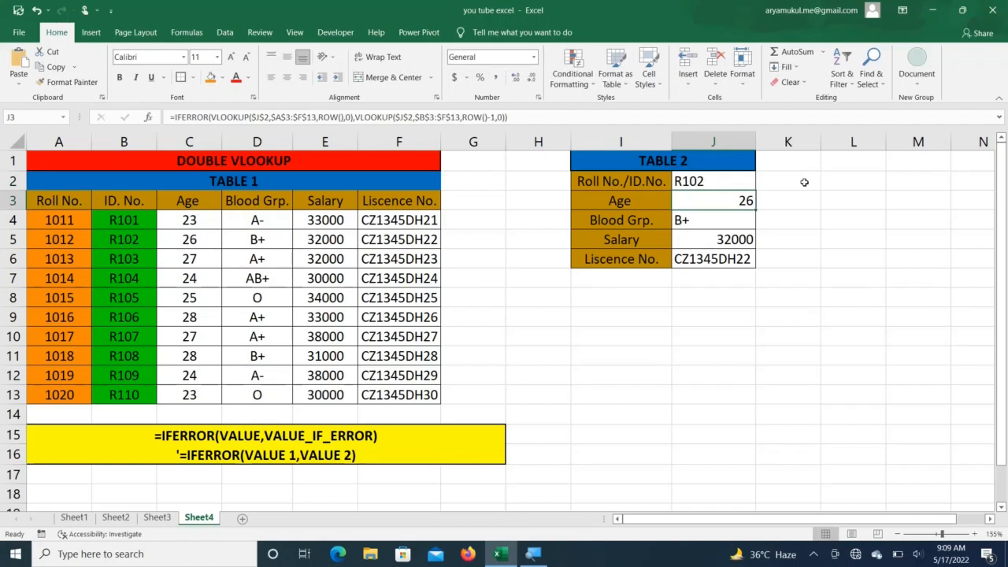
left_click(715, 181)
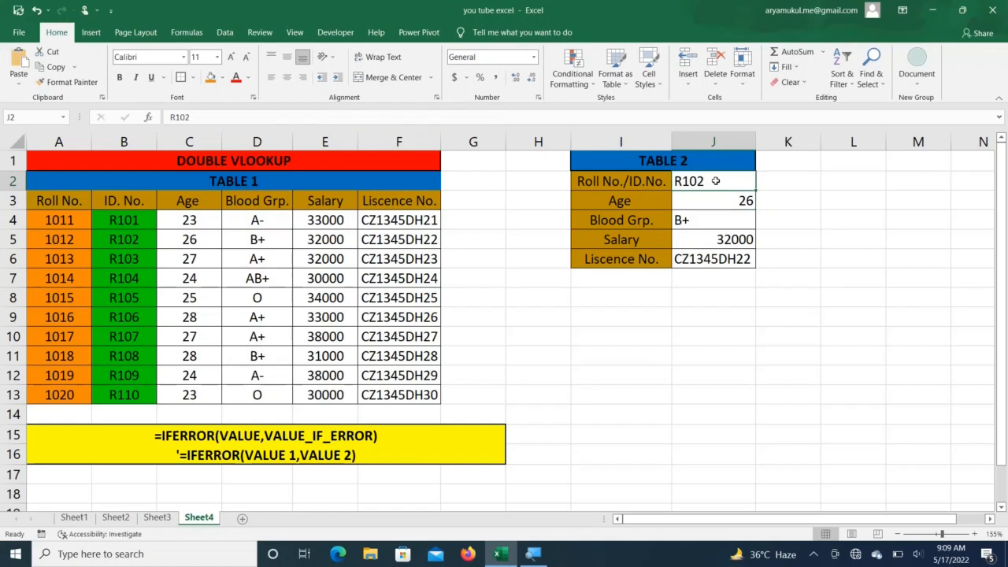
type("R")
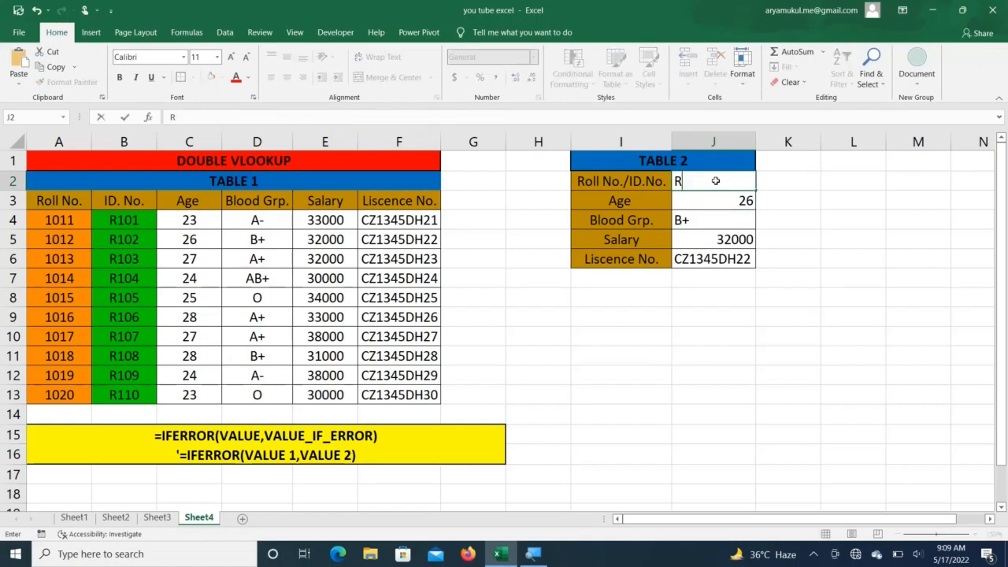
type("110")
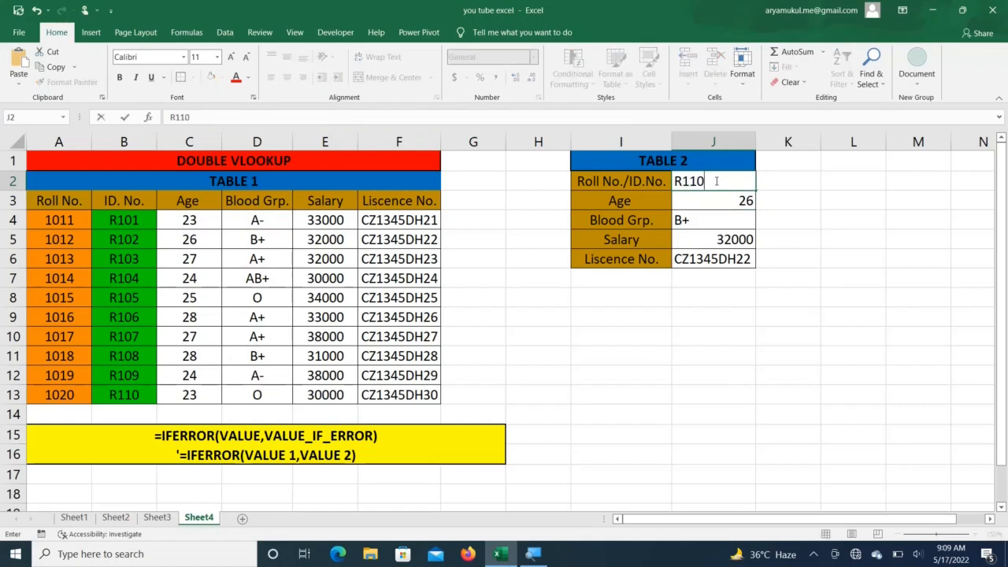
key("Return")
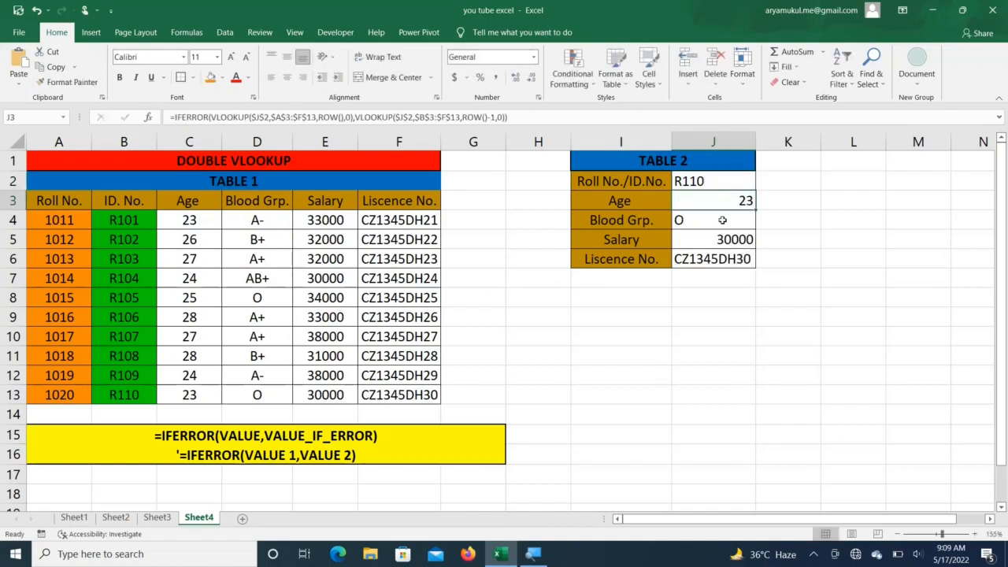
left_click(13, 395)
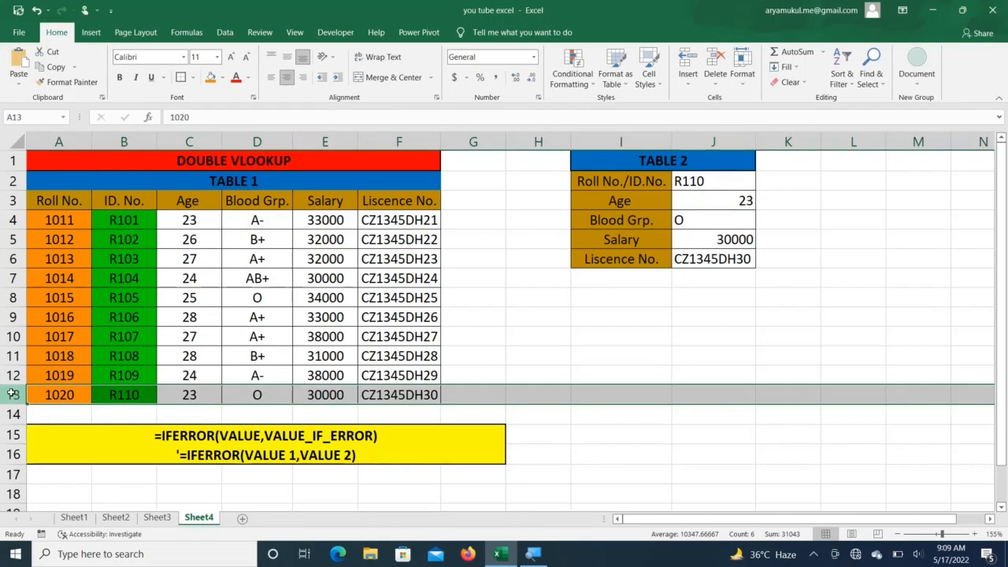
left_click(627, 323)
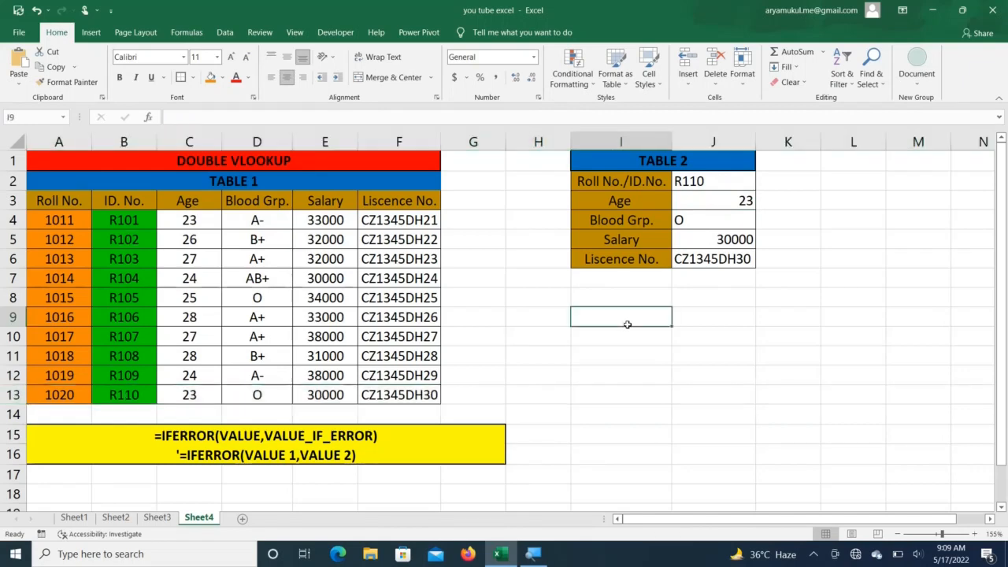
Step: Look up Roll No. 1020 and display J3's formula references
left_click(736, 178)
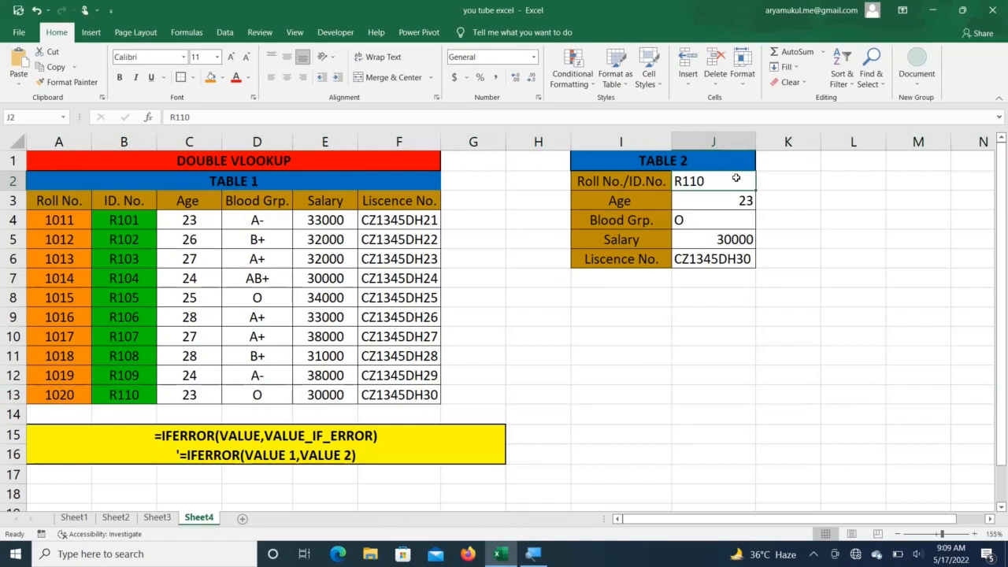
type("10")
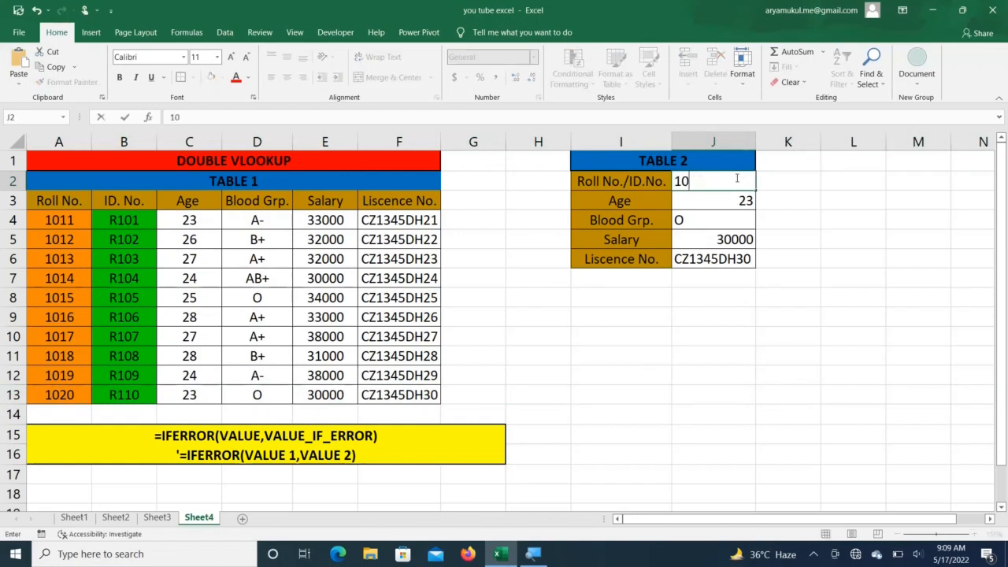
type("20")
key("Return")
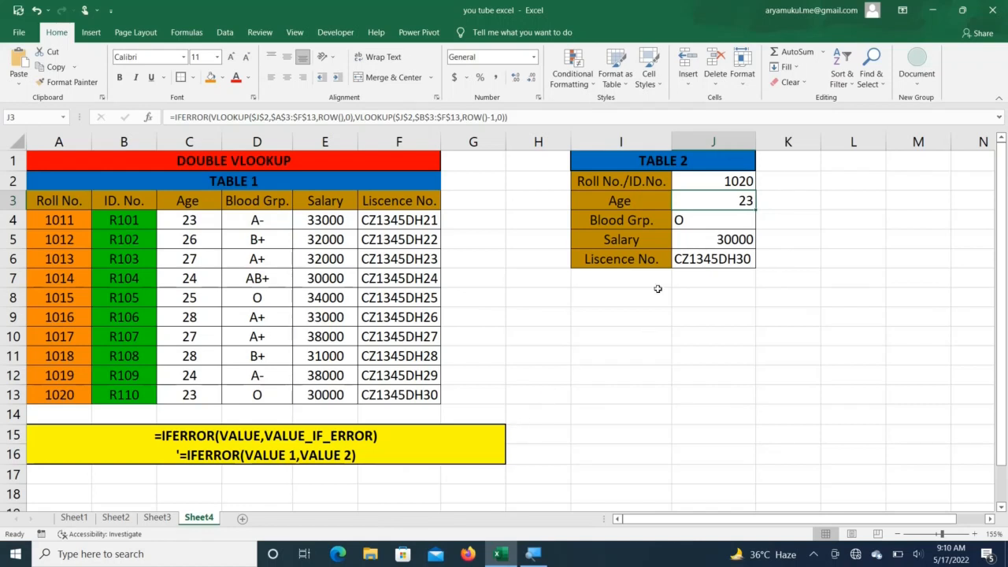
double_click(744, 200)
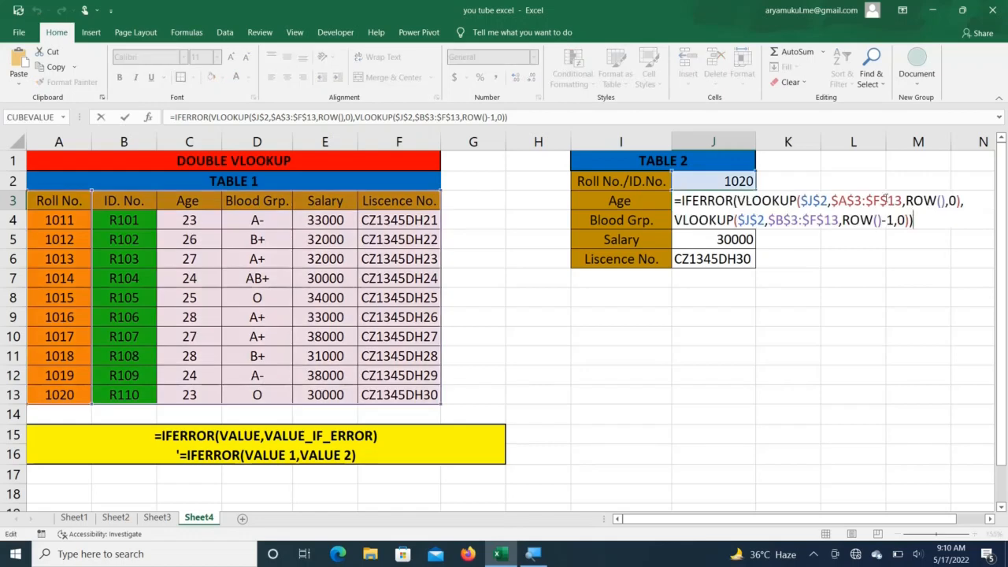